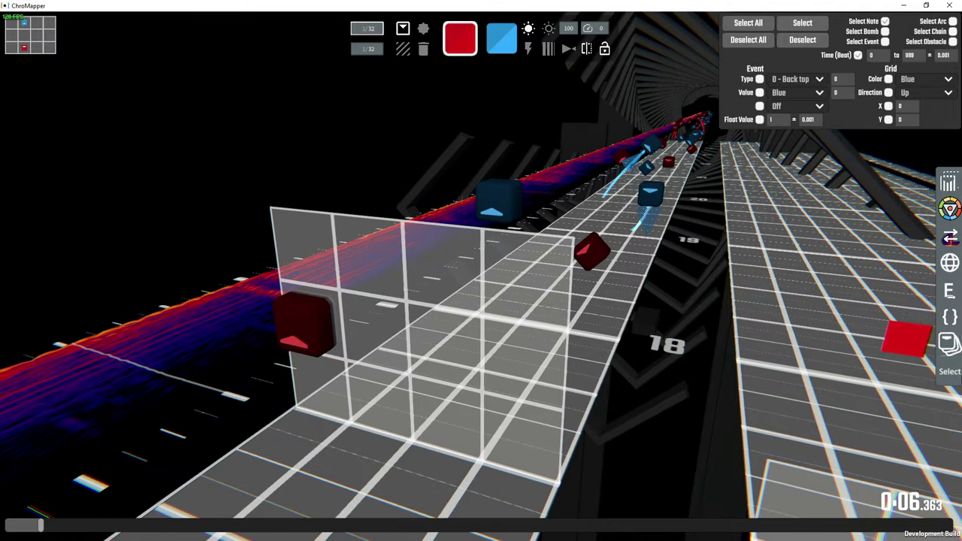
Step: Open the node editor in a narrower, taller window and select the red note at beat 17.5
click(949, 290)
drag(639, 132, 23, 46)
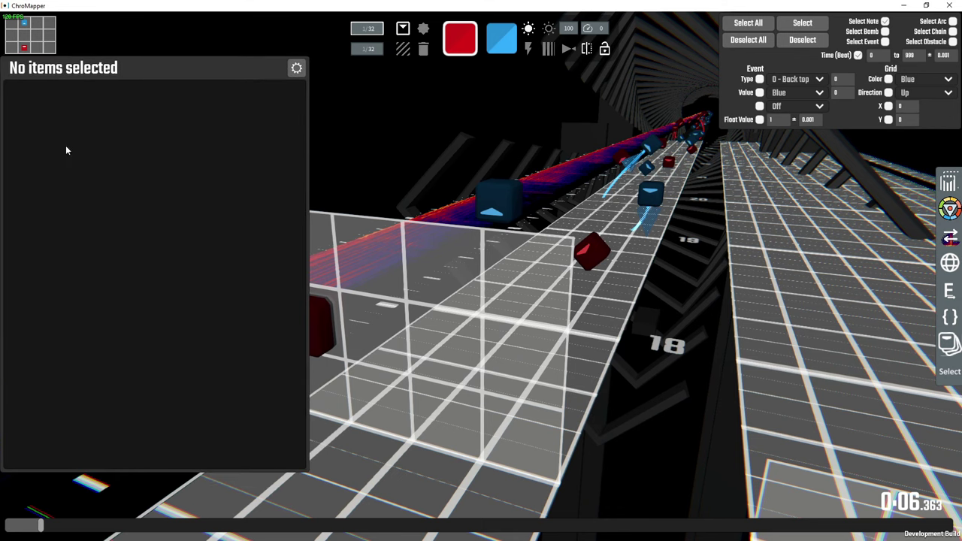
drag(309, 472, 241, 524)
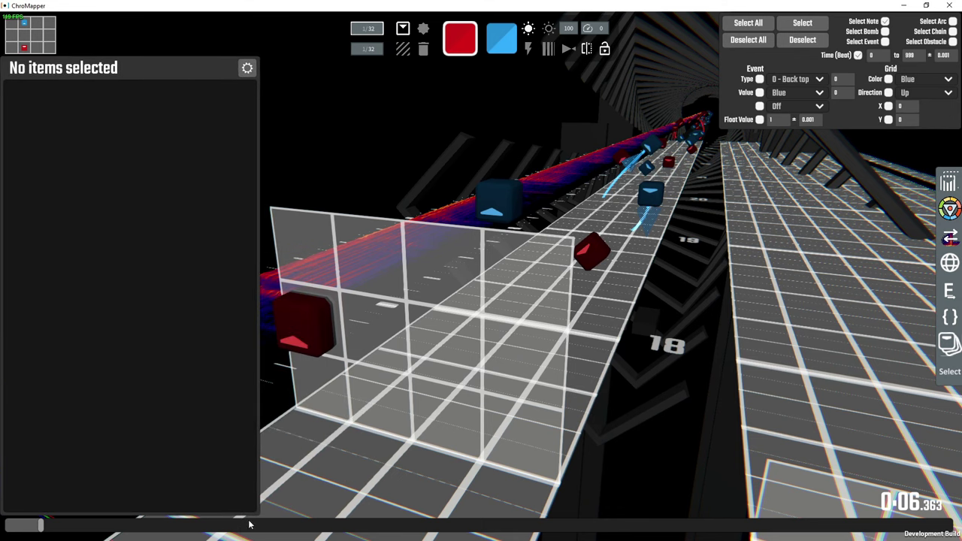
shift+click(313, 309)
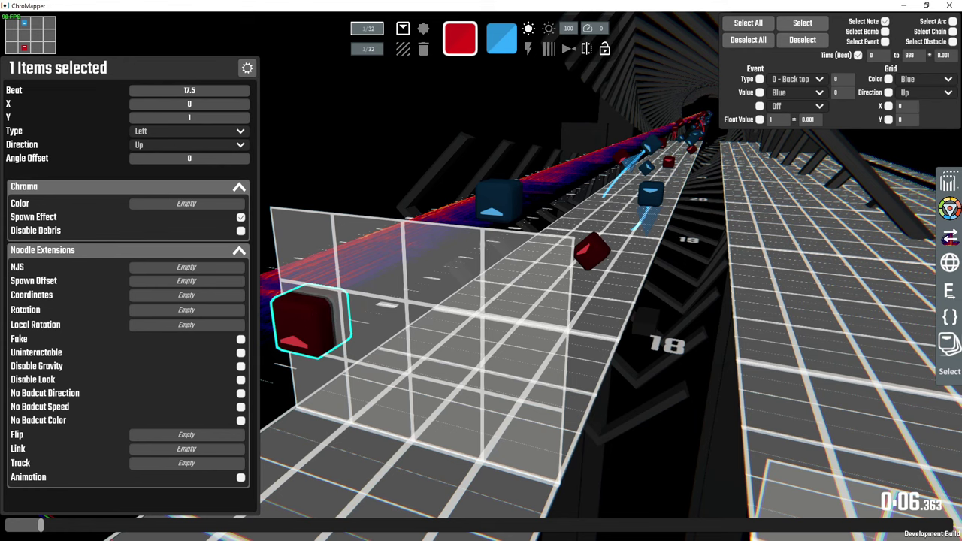
Step: Set the selected red note's X position to 3
scroll(111, 191, up, 2)
click(192, 106)
text(3)
key(Return)
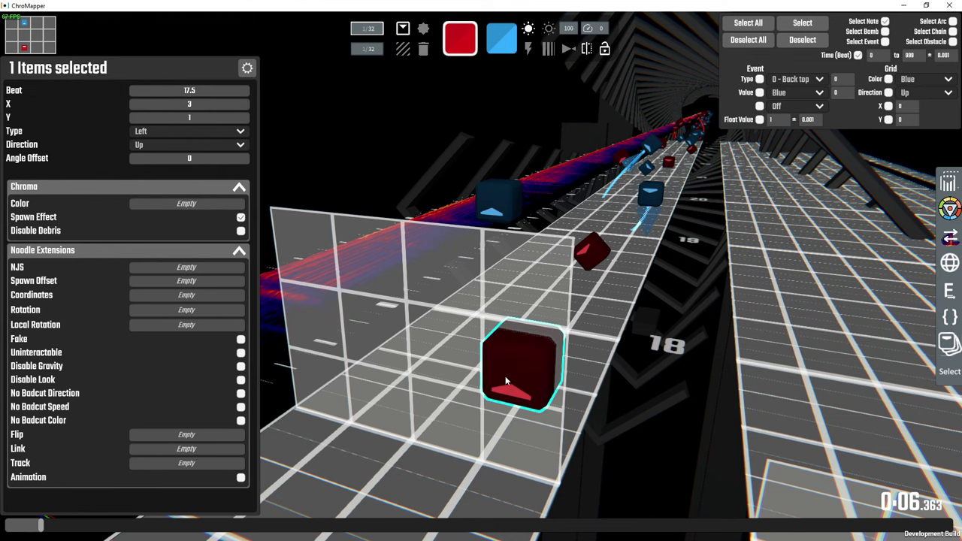
Step: Return the red note's X position to 0
click(190, 105)
text(0)
key(Return)
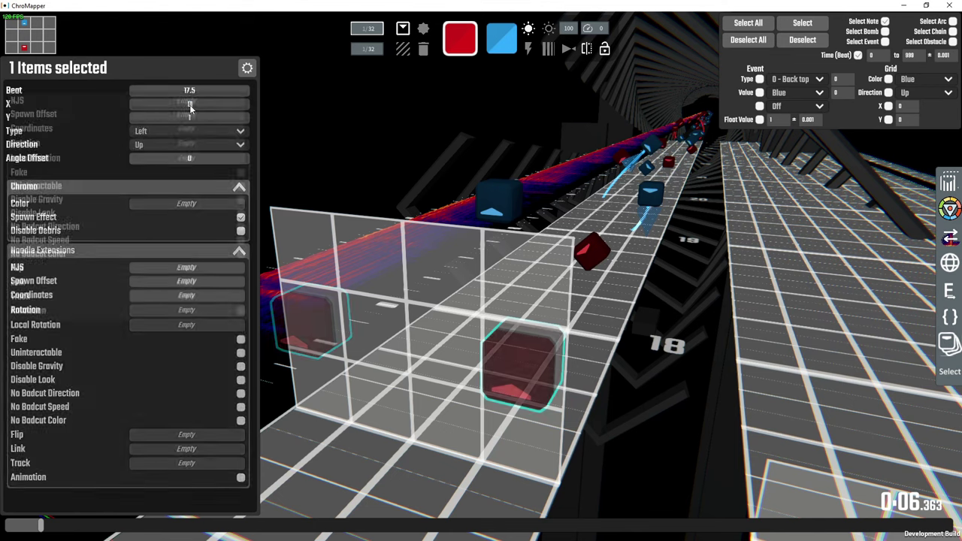
Step: Set the red note's angle offset to 15
click(184, 159)
text(45)
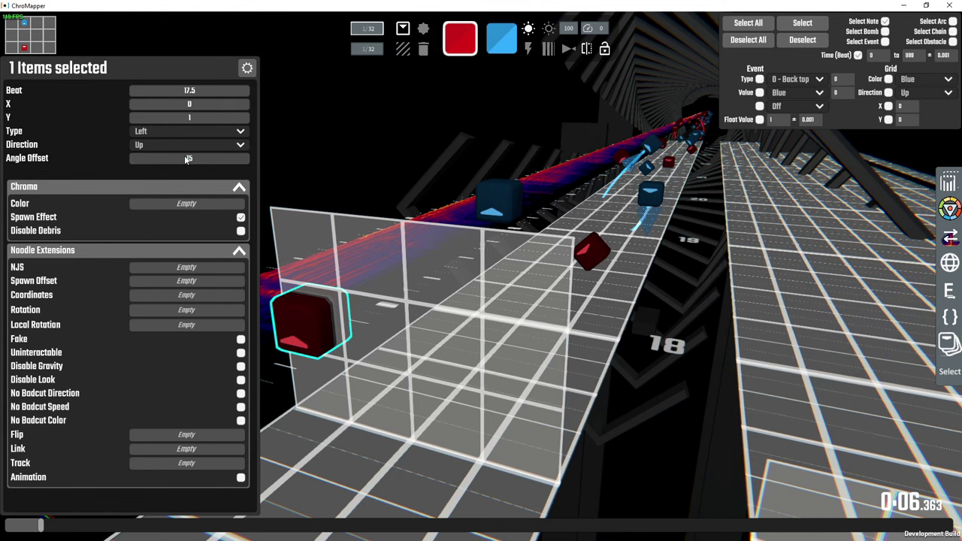
key(Return)
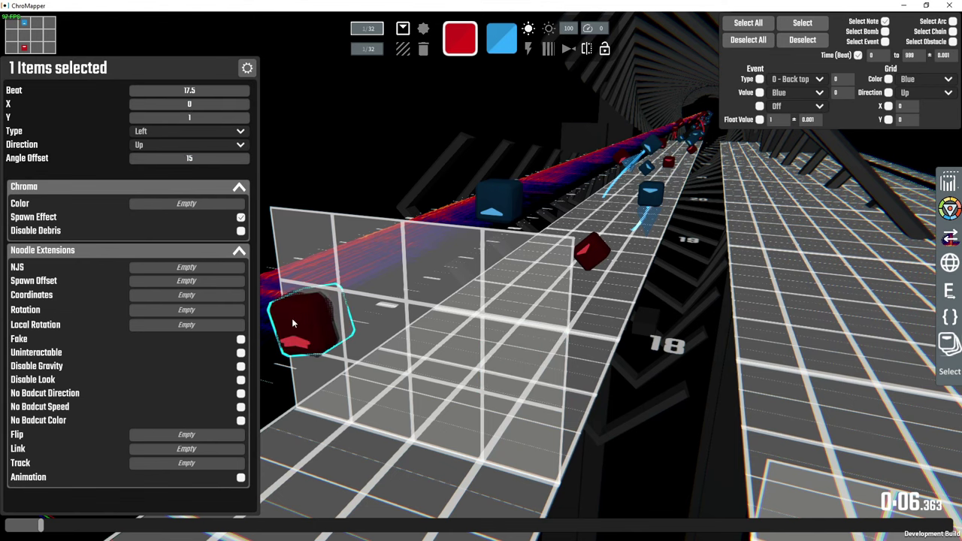
Step: Reset the red note's angle offset to 0
click(187, 163)
click(187, 160)
text(0)
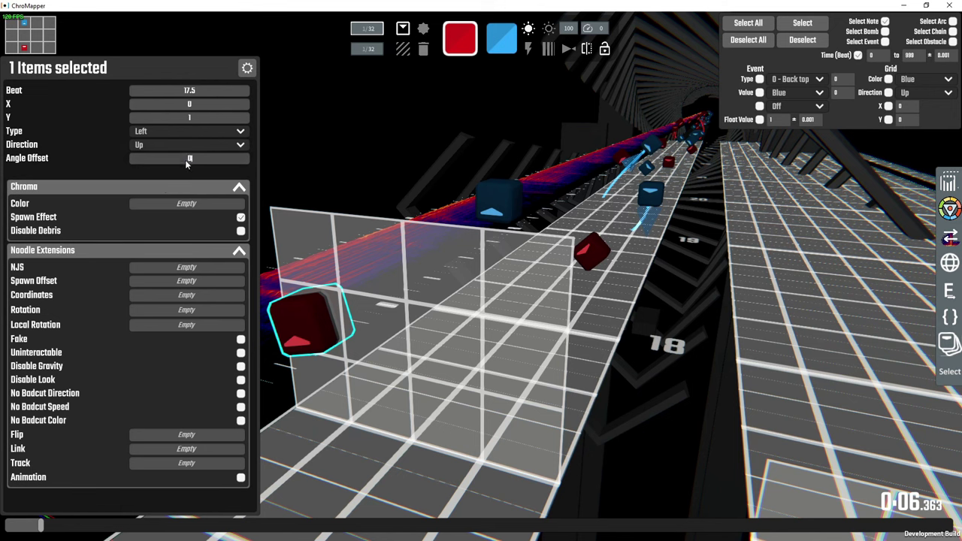
key(Return)
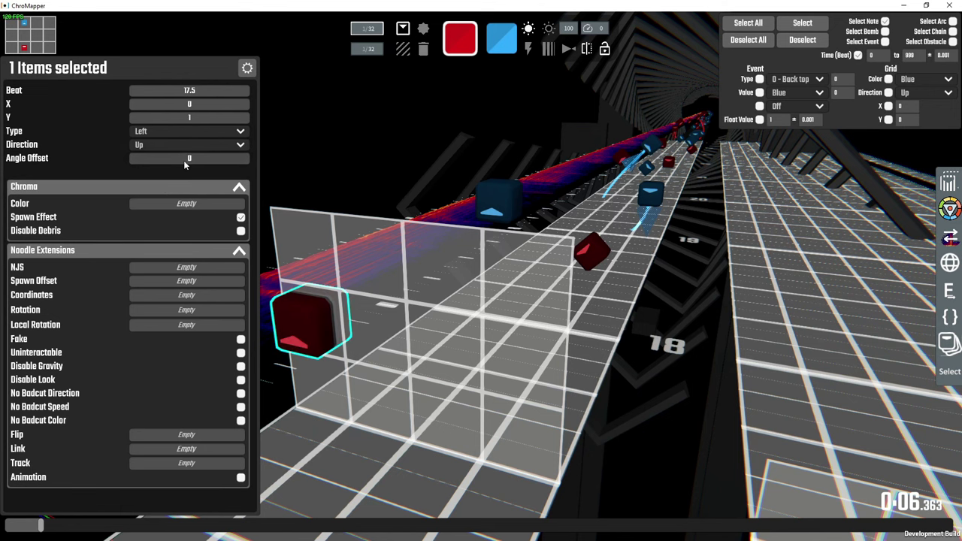
Step: Set the red note's Chroma color to white, #FFFFFFFF
click(187, 204)
text(0.8,0,0)
key(Return)
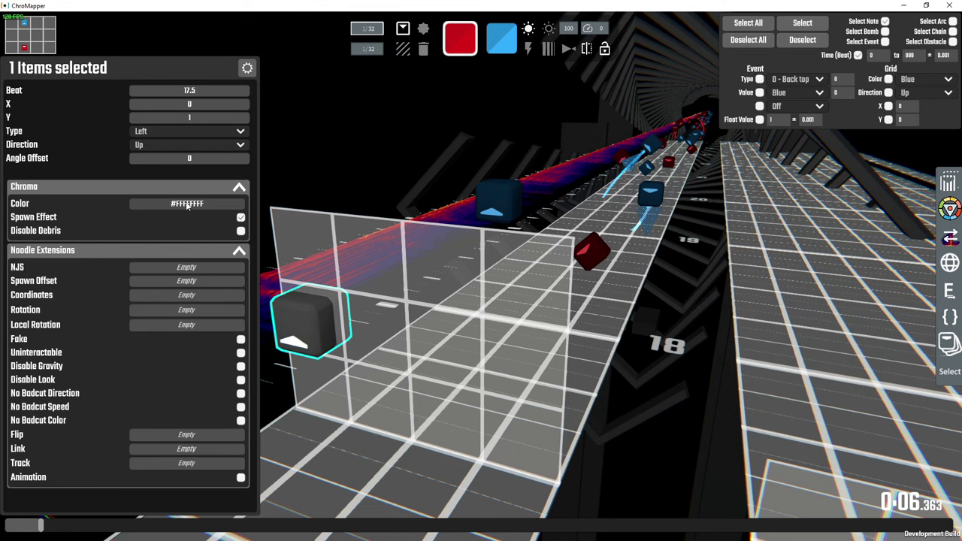
Step: Clear the custom Chroma color from the selected note
click(188, 205)
key(Return)
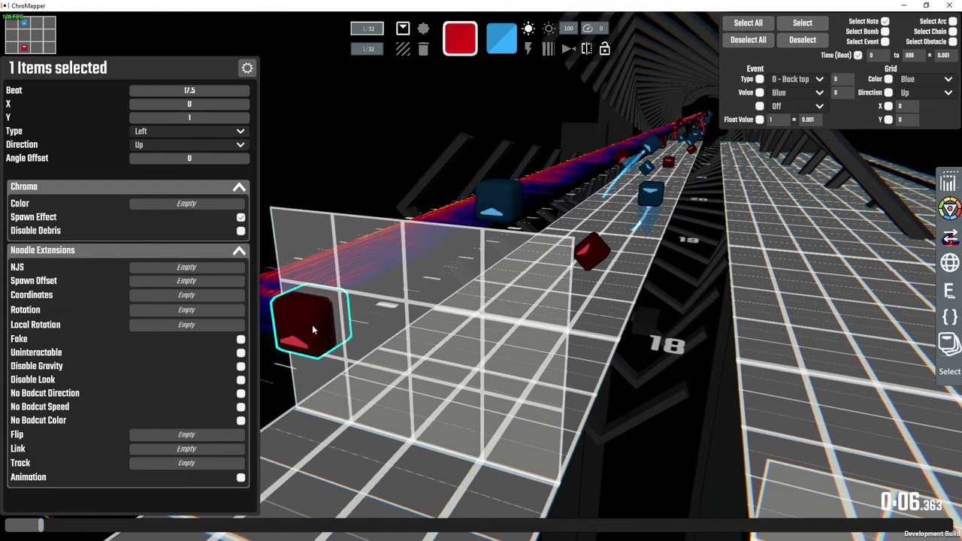
scroll(33, 388, down, 3)
scroll(32, 388, up, 3)
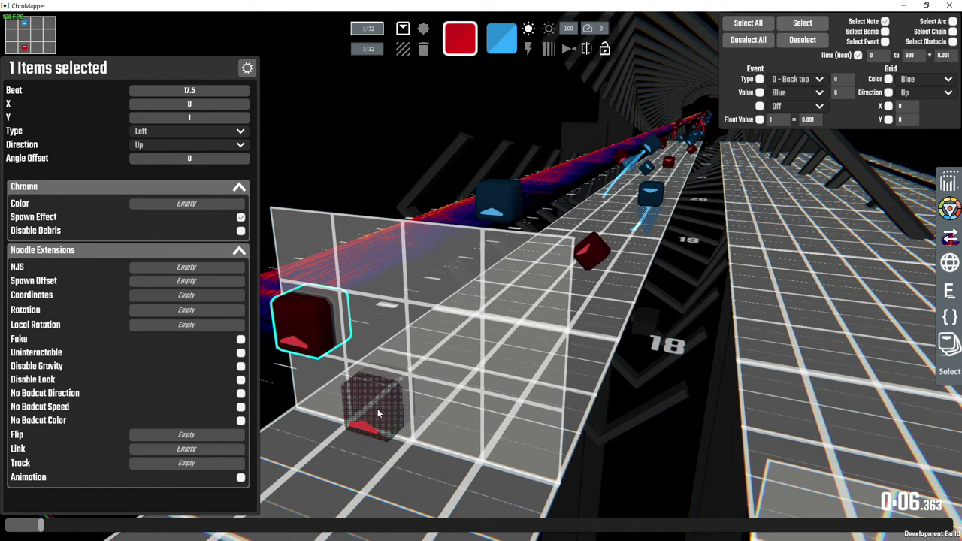
Step: Set the red note's Noodle Extensions coordinates to [-2,1]
click(186, 299)
text(-2,)
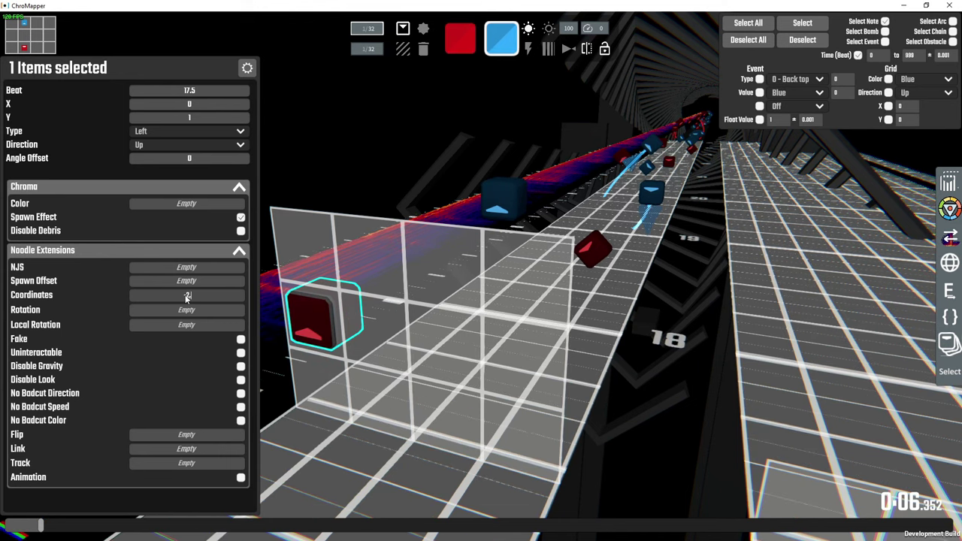
text(1)
key(Return)
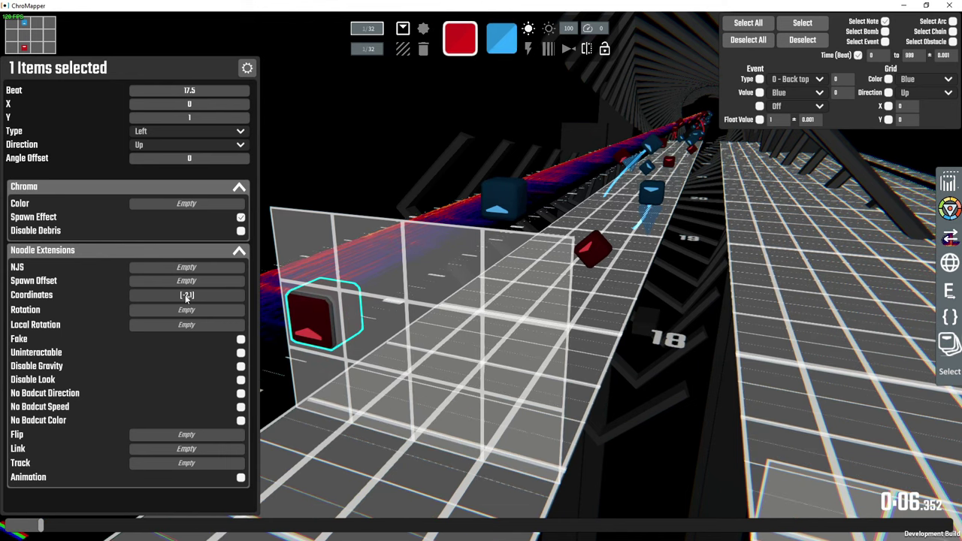
Step: Change the note's Noodle Extensions coordinates to [2,1] and undo the coordinate edits
click(186, 296)
click(185, 295)
key(BackSpace)
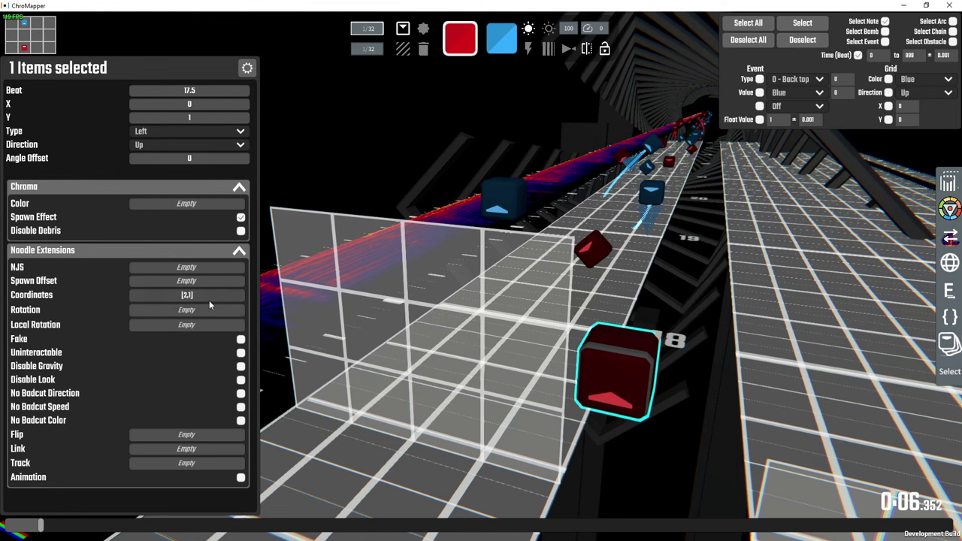
key(ctrl+z)
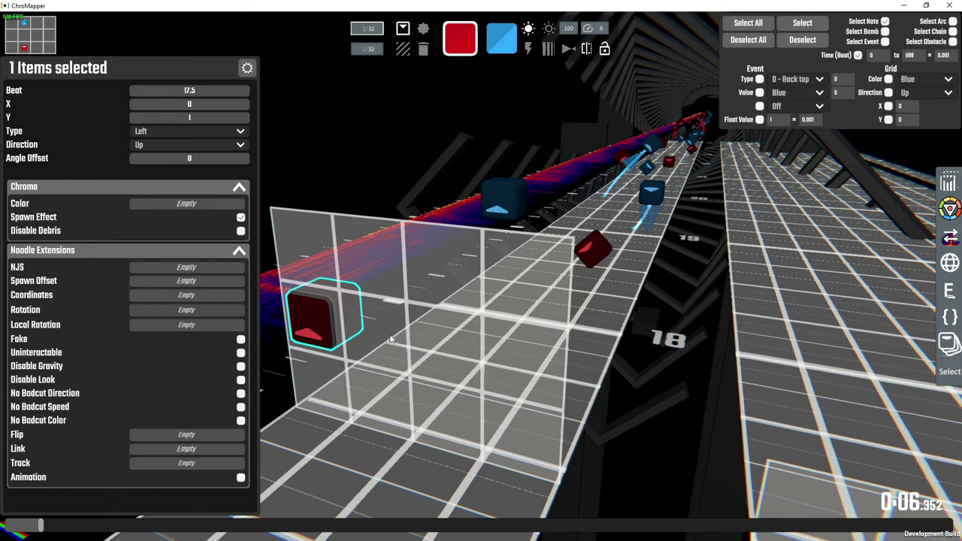
scroll(335, 327, up, 1)
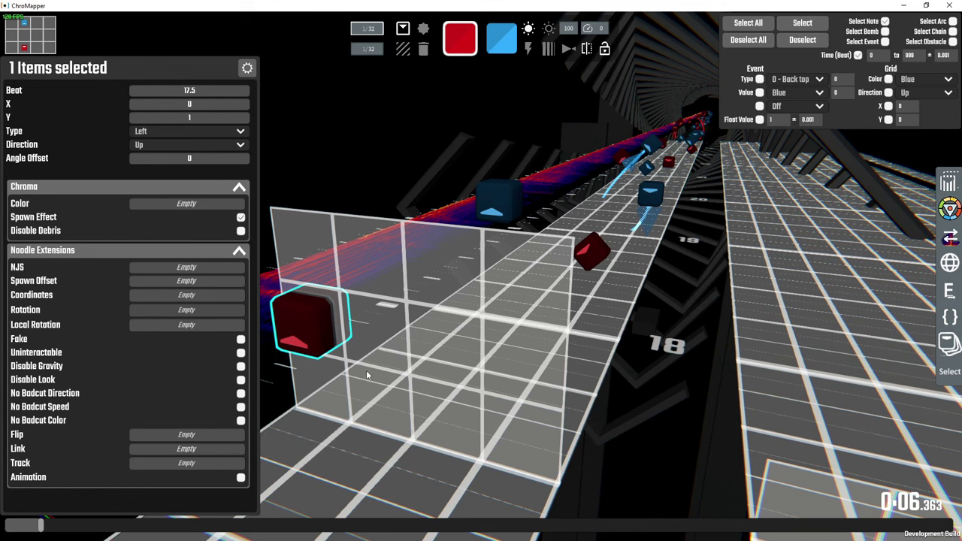
Step: Set the red note's Noodle Extensions rotation to -12 and check its path with the interface and grids hidden
click(194, 311)
text(-12)
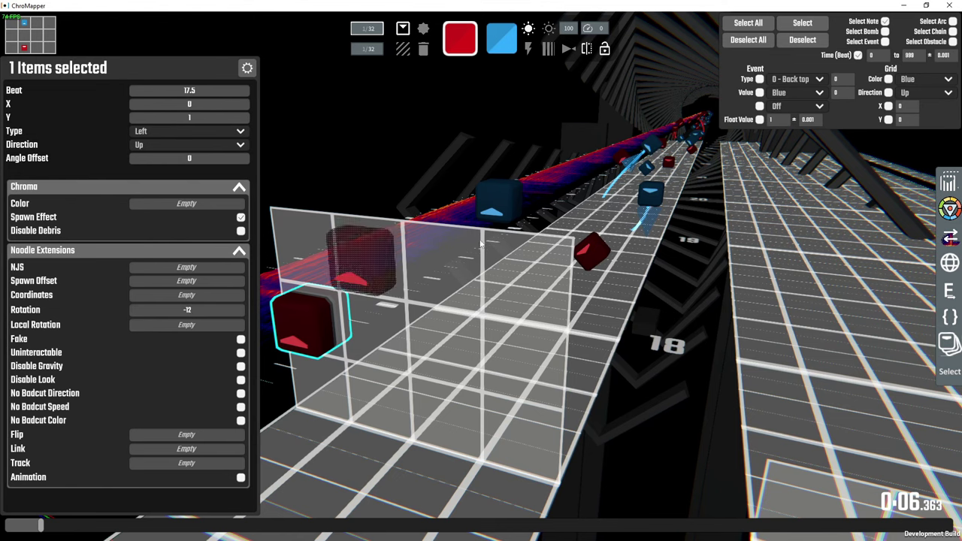
key(ctrl+h)
key(ctrl+h)
key(space)
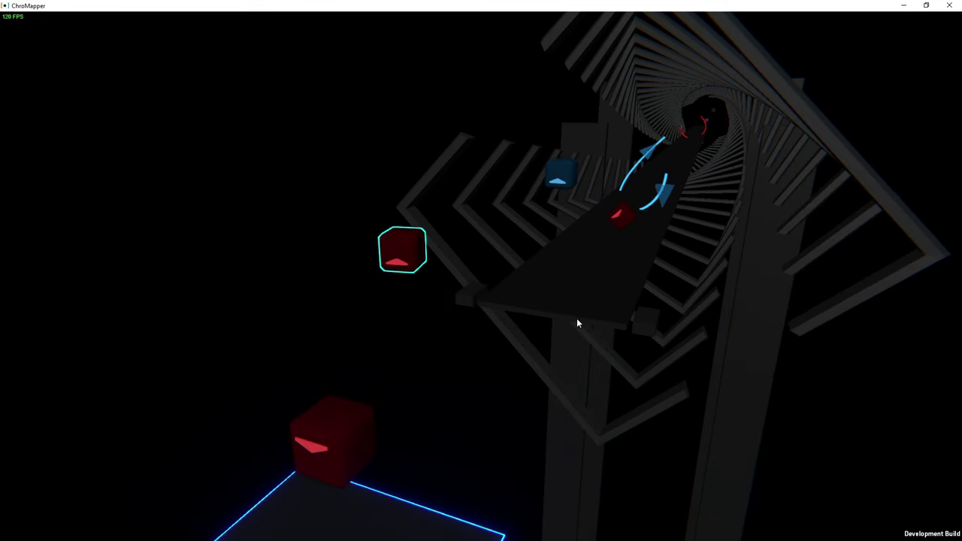
key(ctrl+h)
key(ctrl+h)
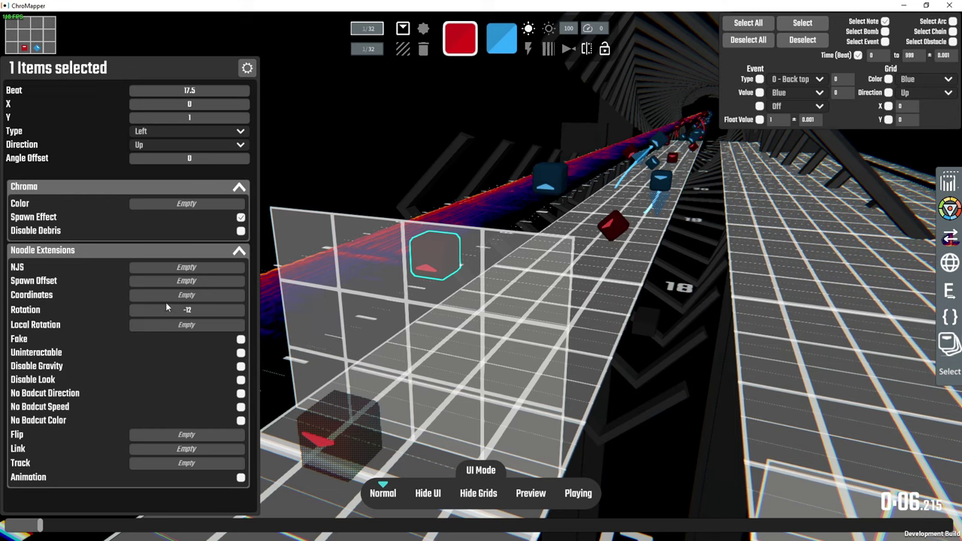
Step: Replace the note's single rotation value with a rotation given in pitch, yaw, roll order
click(201, 312)
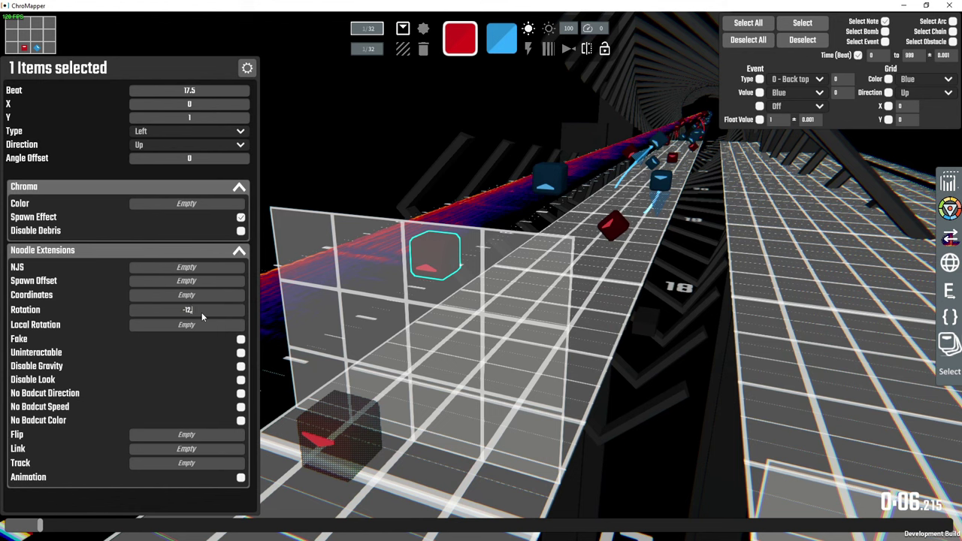
text(-12,)
key(BackSpace)
key(BackSpace)
key(BackSpace)
text(pitch, yaw, r)
key(BackSpace)
key(BackSpace)
key(BackSpace)
key(BackSpace)
key(BackSpace)
key(BackSpace)
key(BackSpace)
key(BackSpace)
key(BackSpace)
text(0)
key(Return)
Step: Inspect the rotated note's approach in the Hide Grids, Preview and Playing modes, and return to Normal mode
key(ctrl+h)
key(ctrl+h)
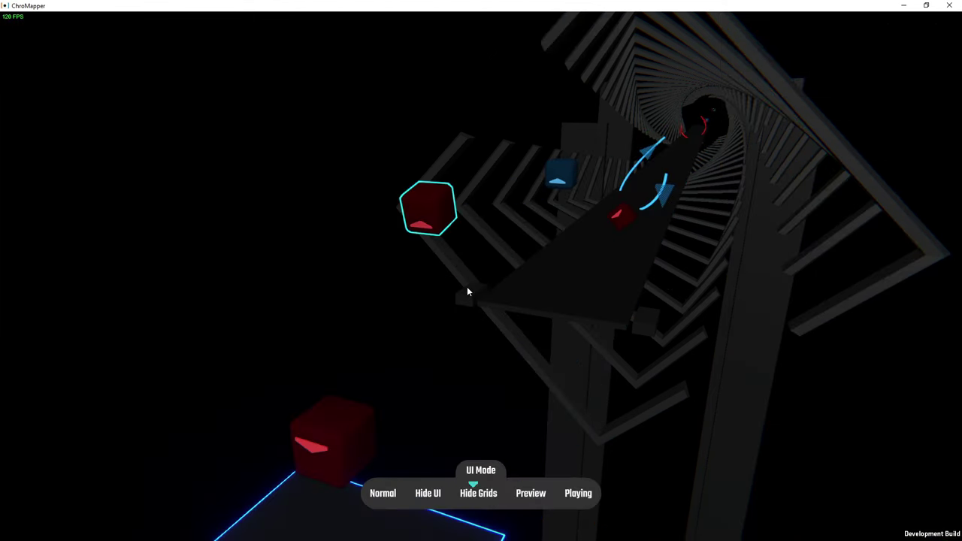
key(ctrl+h)
scroll(510, 324, down, 6)
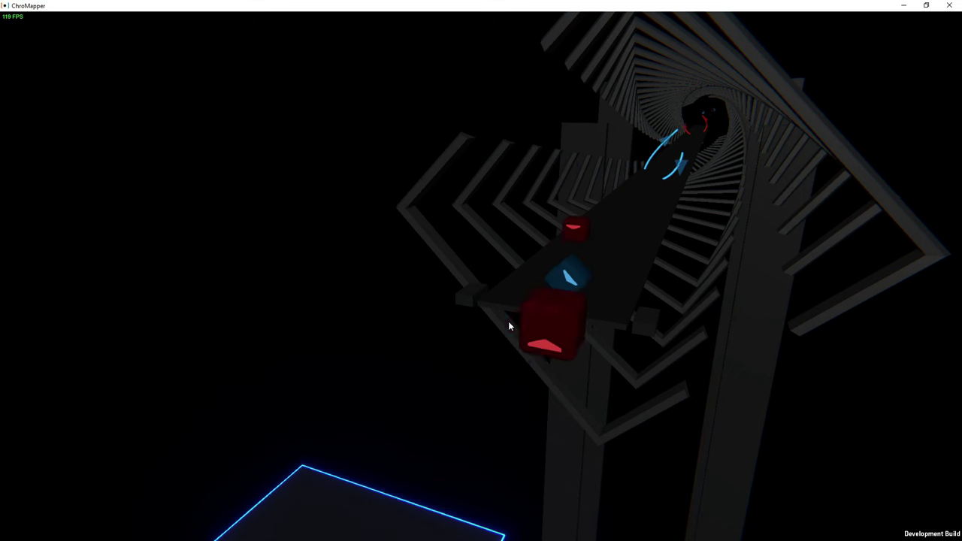
scroll(509, 321, up, 2)
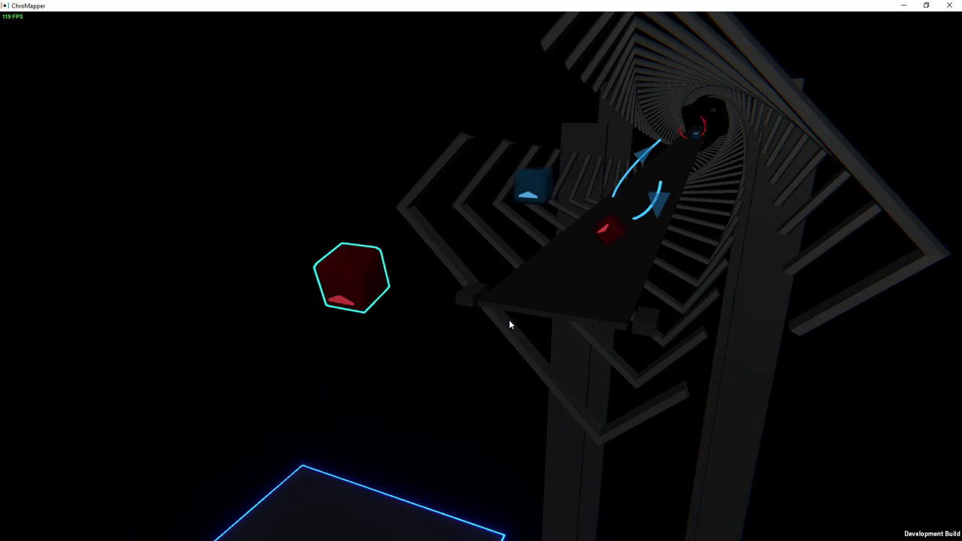
key(ctrl+h)
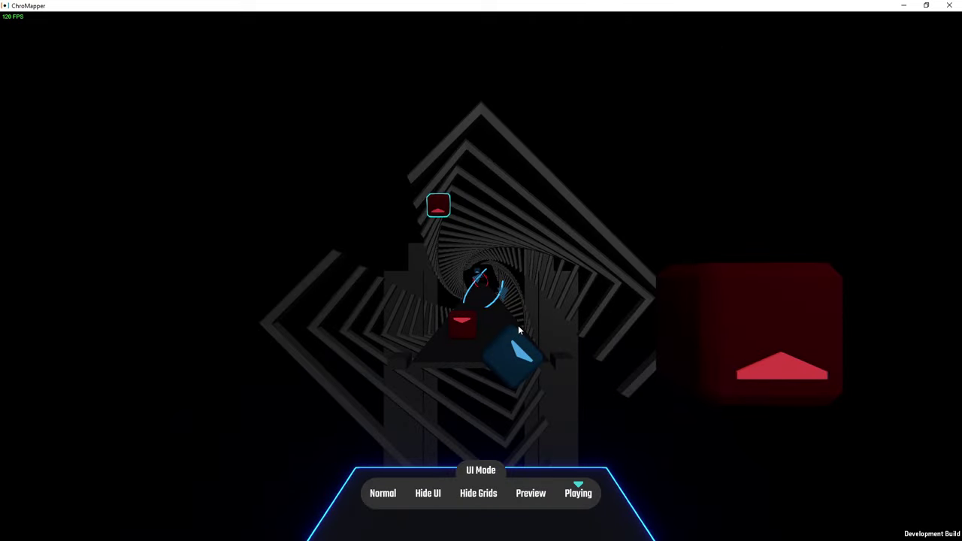
key(ctrl+h)
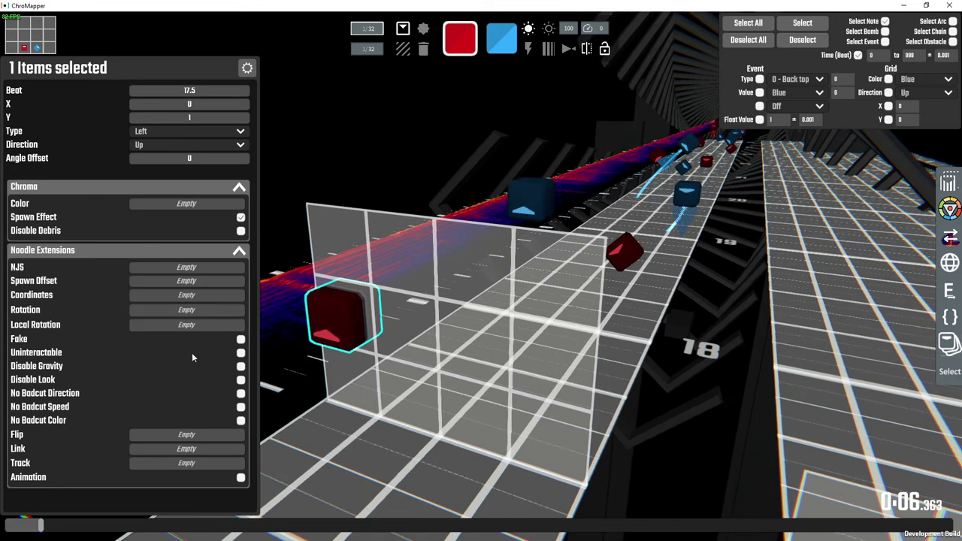
Step: Try the Uninteractable and Fake options on the red note and leave both switched off
scroll(191, 346, down, 1)
scroll(194, 346, up, 1)
click(240, 353)
click(241, 340)
click(241, 342)
Step: Move the red note at beat 17.5 to the grid's top-left cell, X 0 and Y 2
right_drag(666, 257, 614, 288)
key(s)
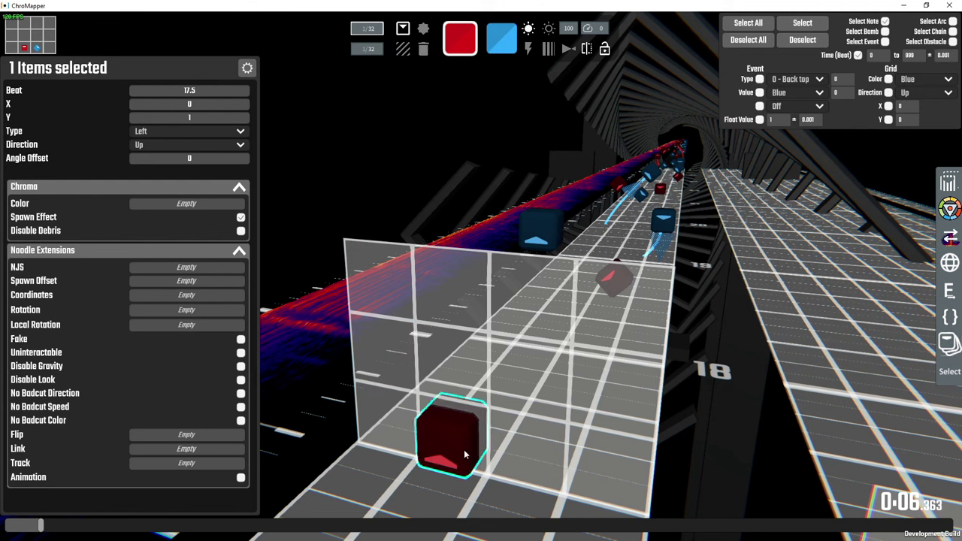
drag(426, 451, 401, 359)
key(s)
key(a)
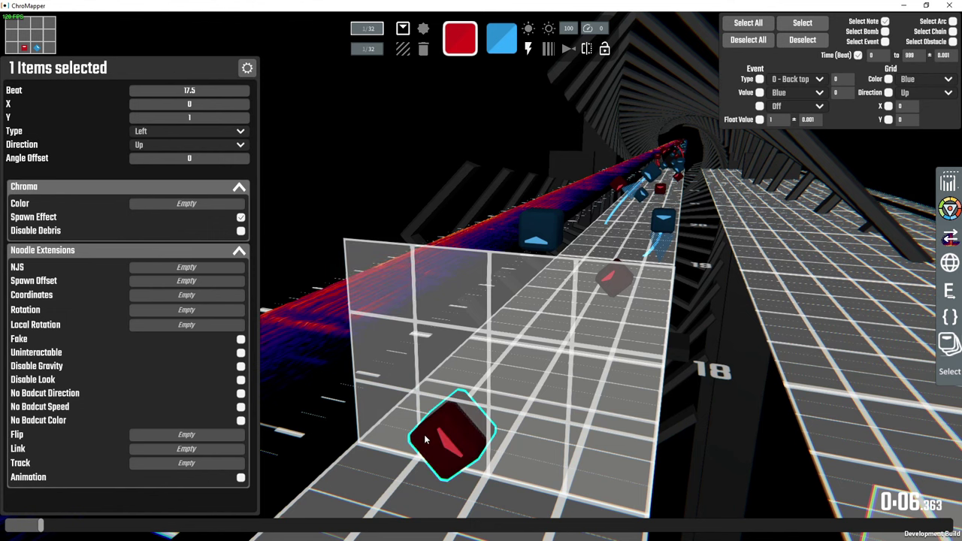
click(402, 303)
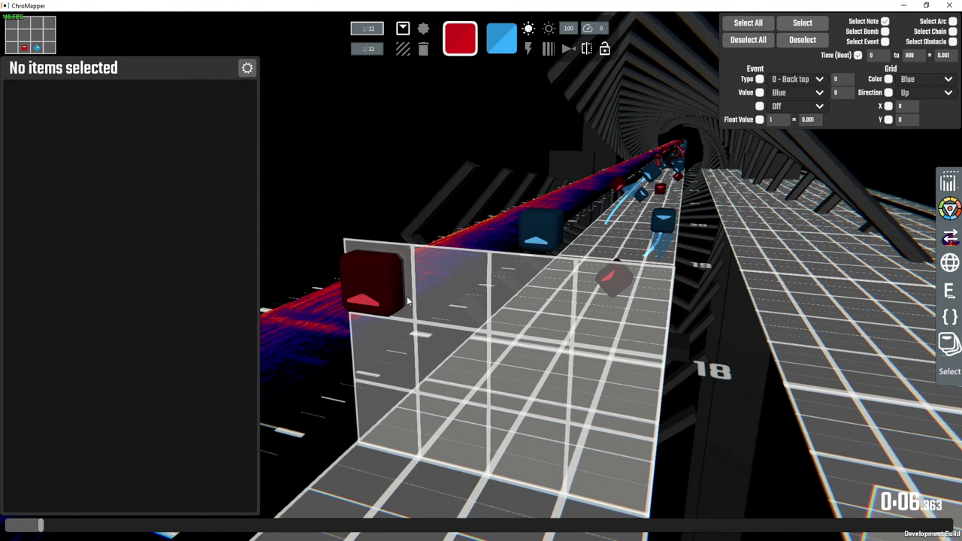
Step: Select the red note and move it one cell over to the second column of the grid's top row
shift+click(376, 275)
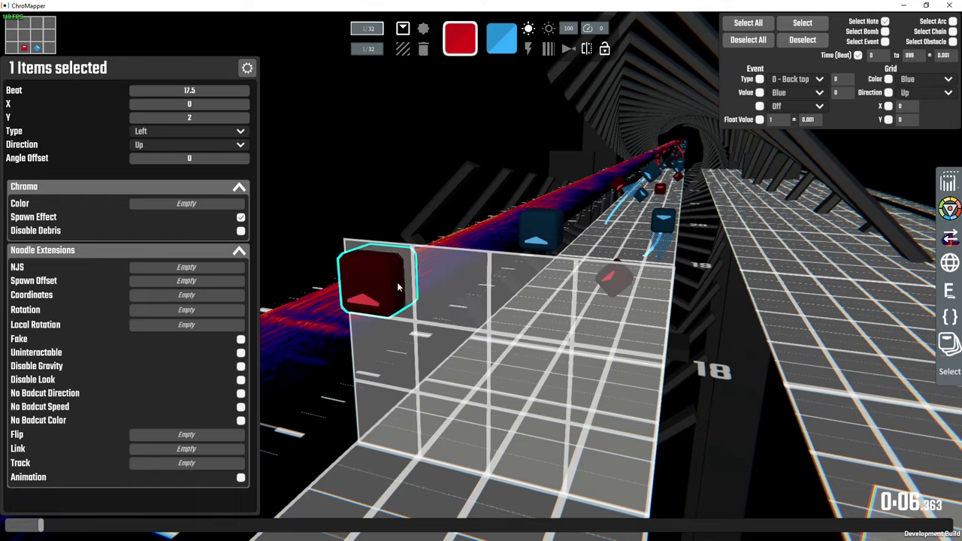
drag(397, 282, 451, 290)
mouse_move(560, 297)
right_down()
mouse_move(648, 245)
mouse_move(655, 252)
mouse_move(562, 304)
right_up()
key(a)
key(d)
Step: Examine how the moved red note lines up with the following blue note from several angles and beats
scroll(562, 304, up, 16)
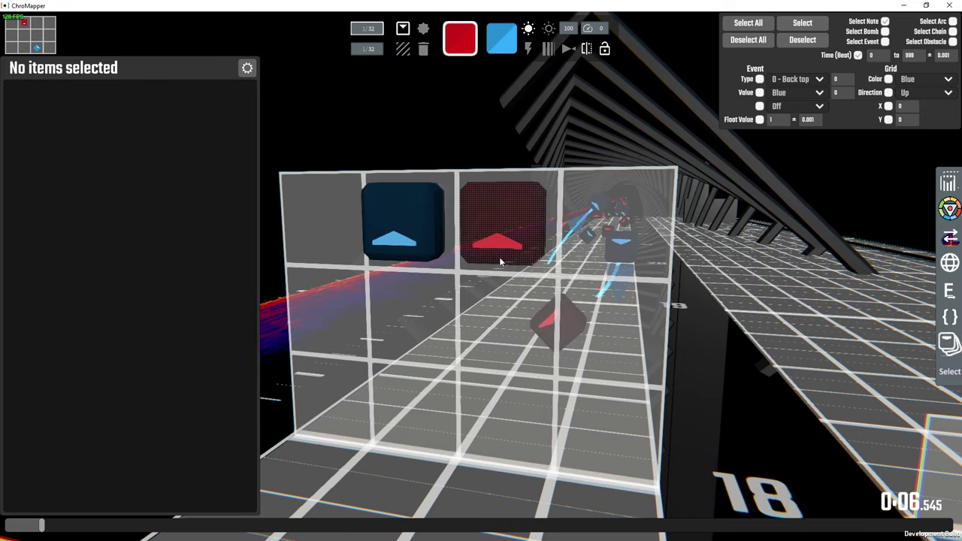
key(a)
right_drag(501, 261, 558, 286)
key(s)
key(space)
key(s)
scroll(596, 286, down, 17)
key(w)
key(d)
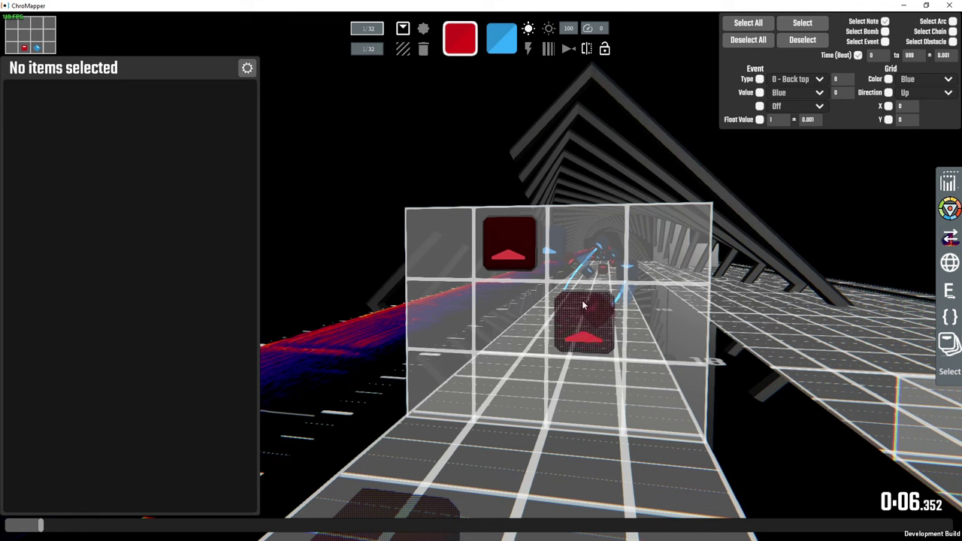
Step: Move the red note down to the middle row of the second column and check it against the following blue note
scroll(584, 303, up, 1)
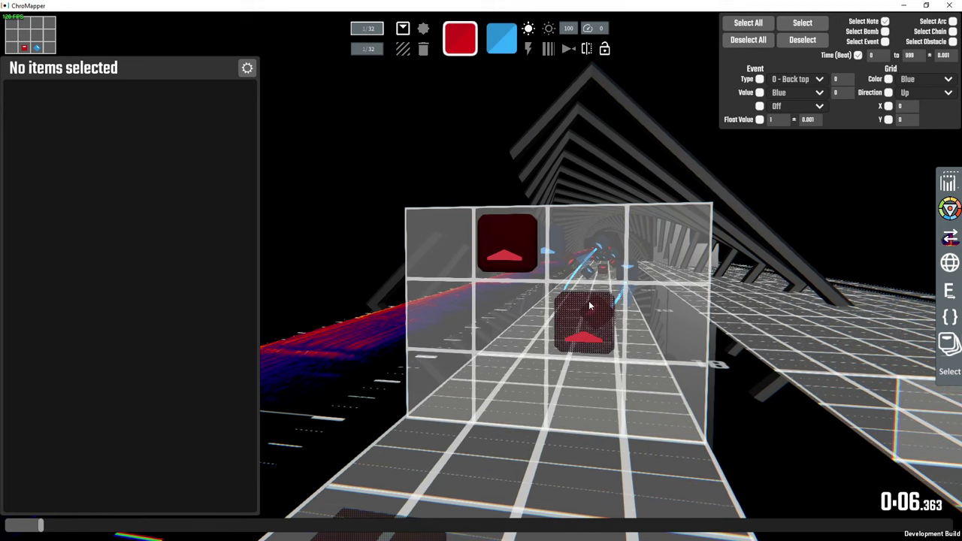
drag(505, 257, 503, 313)
key(a)
key(w)
right_drag(504, 313, 545, 323)
key(d)
key(a)
scroll(623, 308, up, 6)
scroll(624, 308, up, 1)
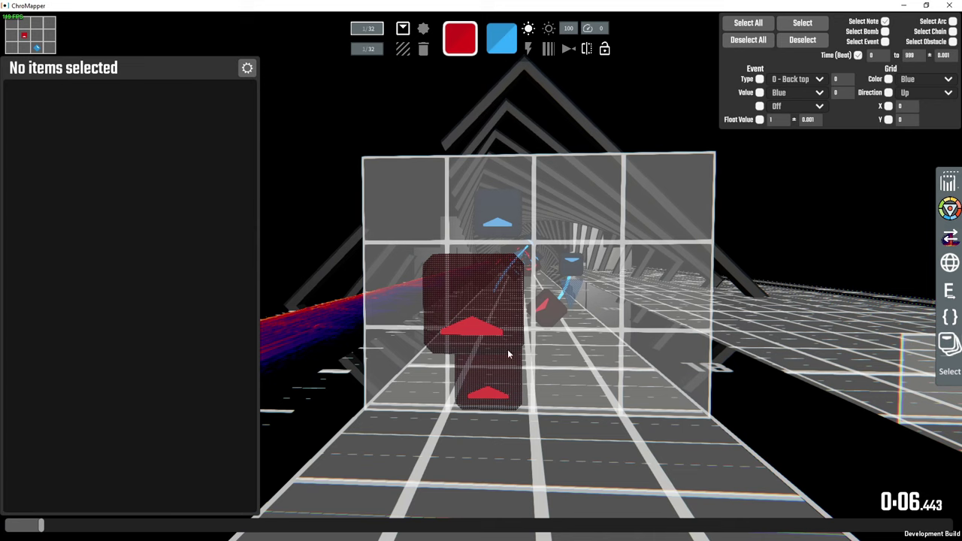
scroll(577, 388, up, 15)
scroll(578, 390, down, 4)
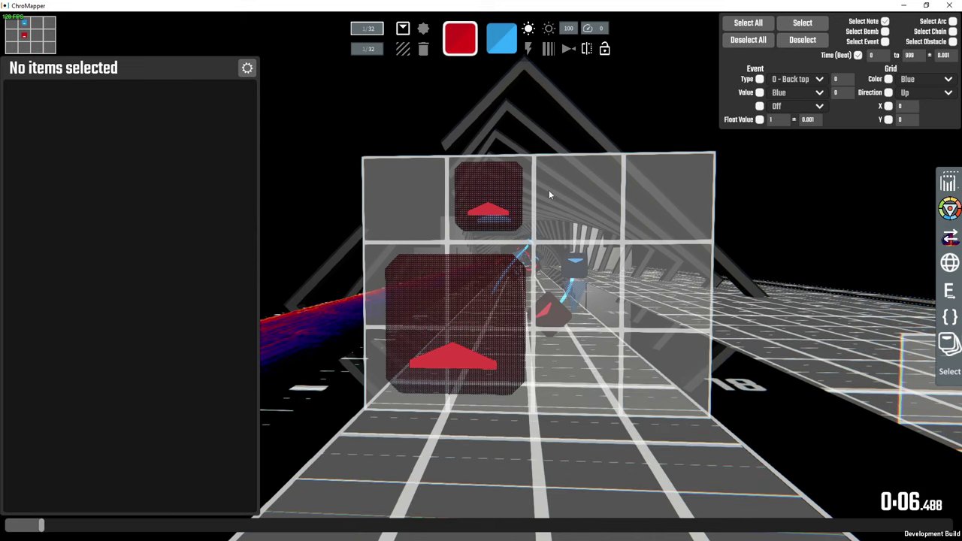
Step: Examine how the red note lines up with the following blue note across nearby beats and from a wider angle
scroll(661, 197, up, 3)
scroll(662, 199, down, 5)
scroll(657, 200, down, 1)
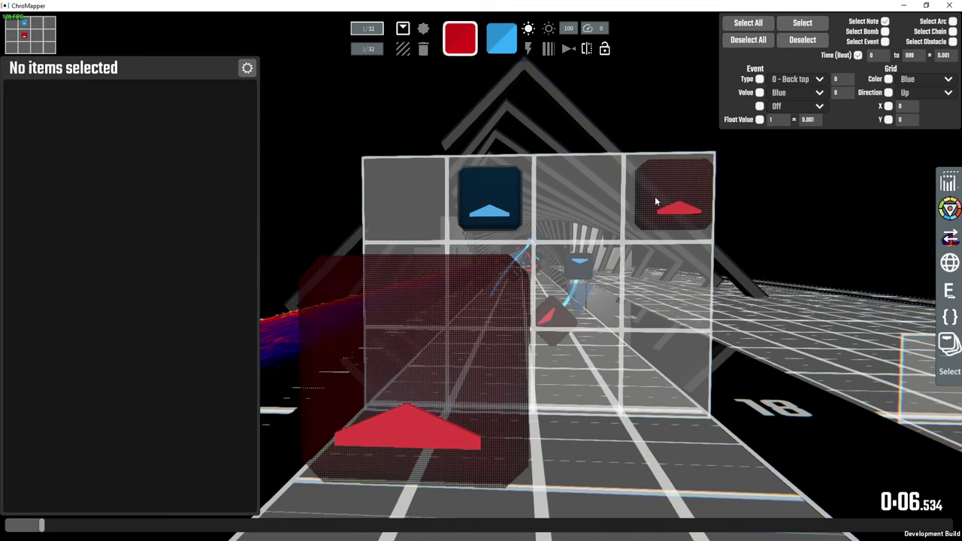
scroll(657, 200, up, 1)
key(d)
mouse_move(657, 200)
right_down()
mouse_move(631, 205)
mouse_move(650, 208)
mouse_move(639, 205)
mouse_move(651, 209)
mouse_move(636, 226)
mouse_move(654, 196)
right_up()
key(s)
key(s)
key(space)
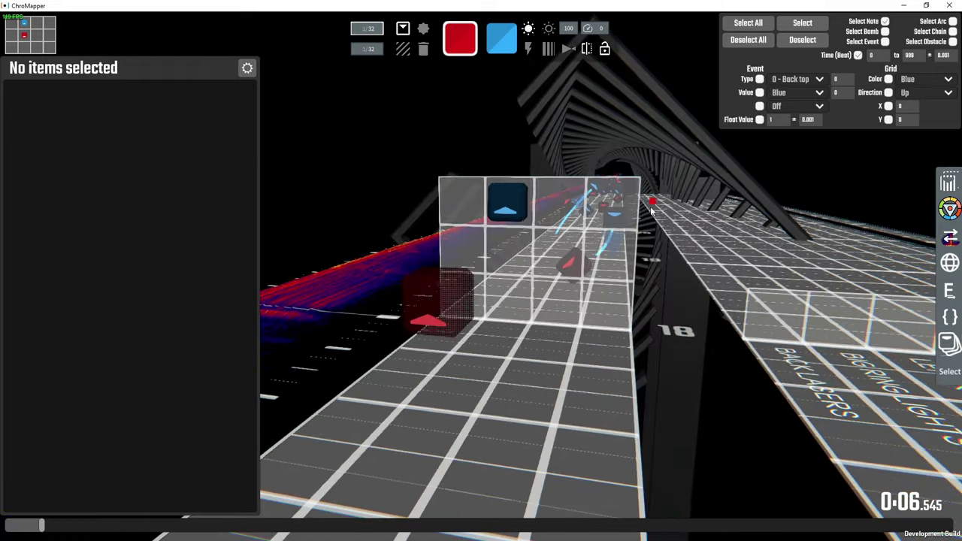
scroll(596, 313, down, 1)
scroll(596, 313, down, 1)
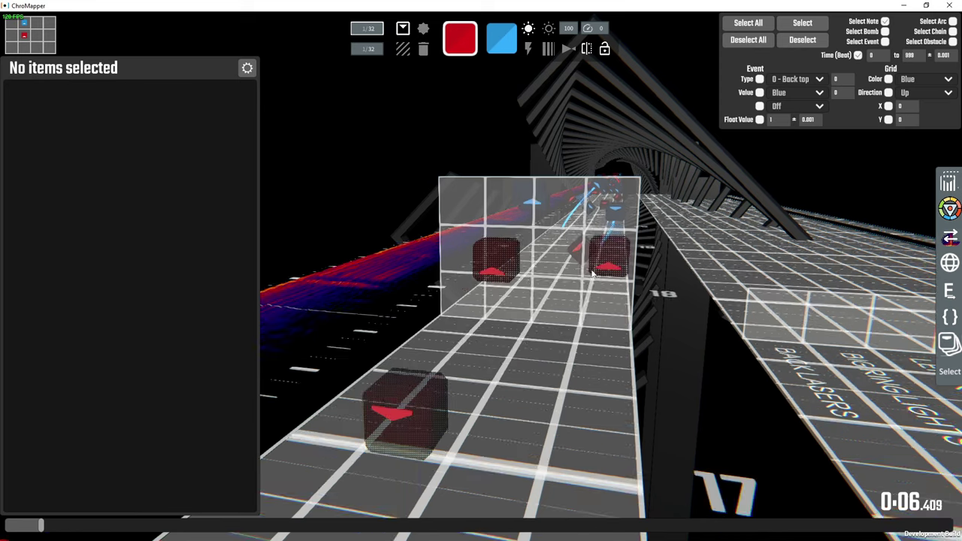
Step: Move the red note at beat 17.5 to the first column of the middle row and select it
alt+drag(508, 254, 473, 242)
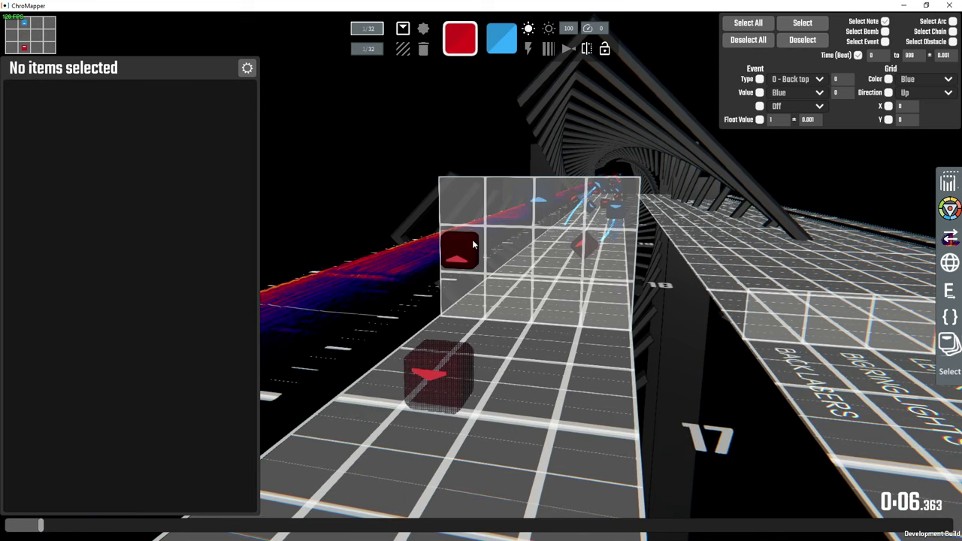
shift+click(463, 250)
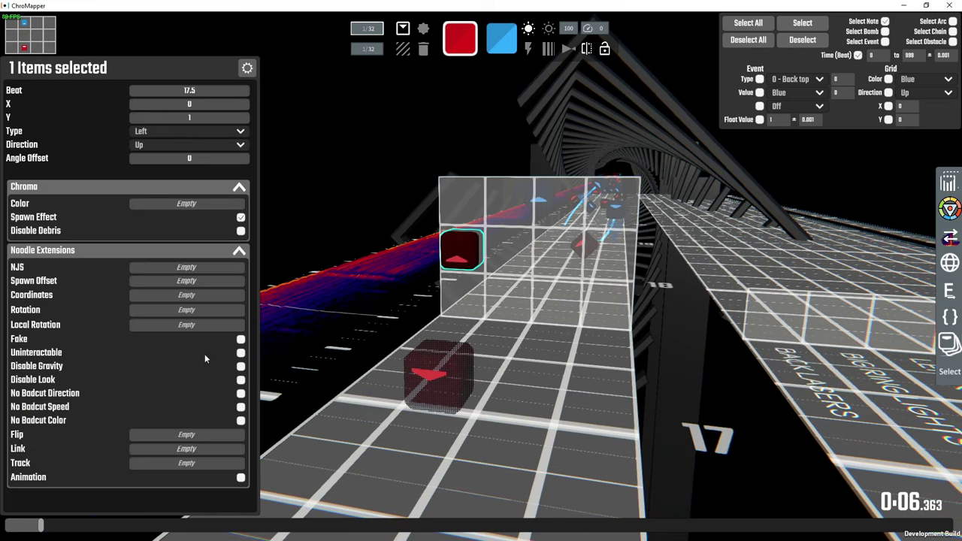
Step: Set the selected red note's Noodle Extensions Local Rotation to [0,-20,0]
key(w)
right_drag(109, 392, 108, 391)
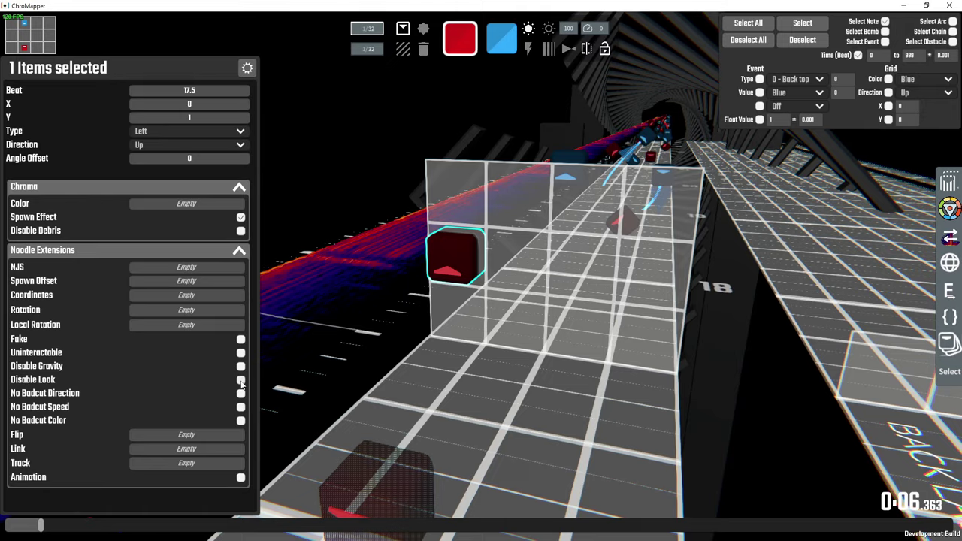
right_drag(407, 309, 407, 309)
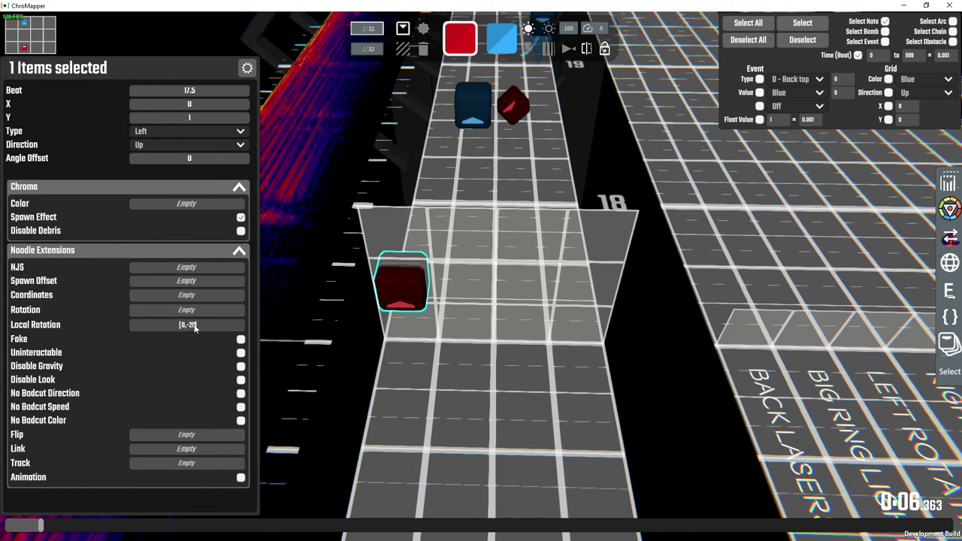
text(, 0])
Step: Examine the rotated red note in Preview UI mode across nearby beats, and return to Normal mode
key(ctrl+h)
key(ctrl+h)
key(ctrl+h)
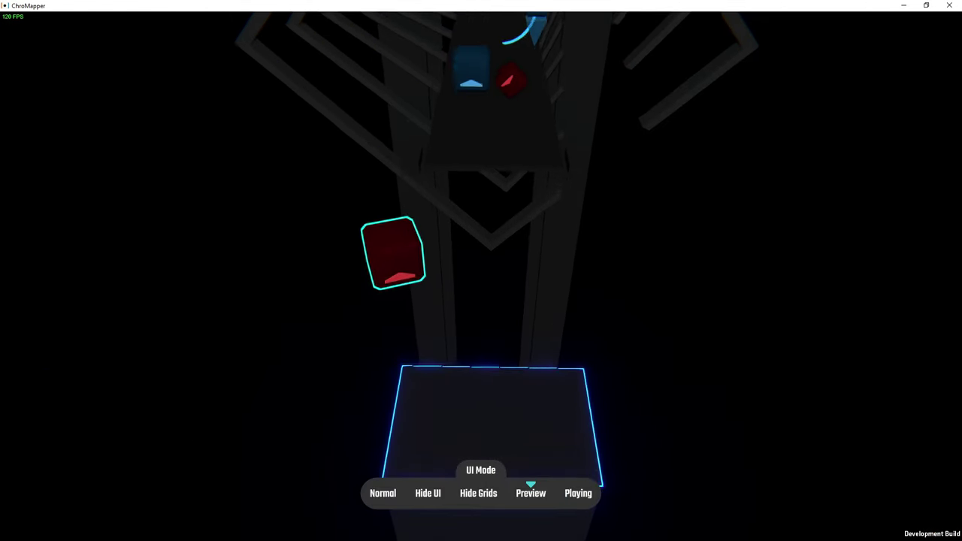
key(w)
mouse_move(481, 276)
right_down()
mouse_move(481, 285)
mouse_move(481, 276)
right_up()
scroll(523, 307, up, 2)
scroll(522, 308, down, 4)
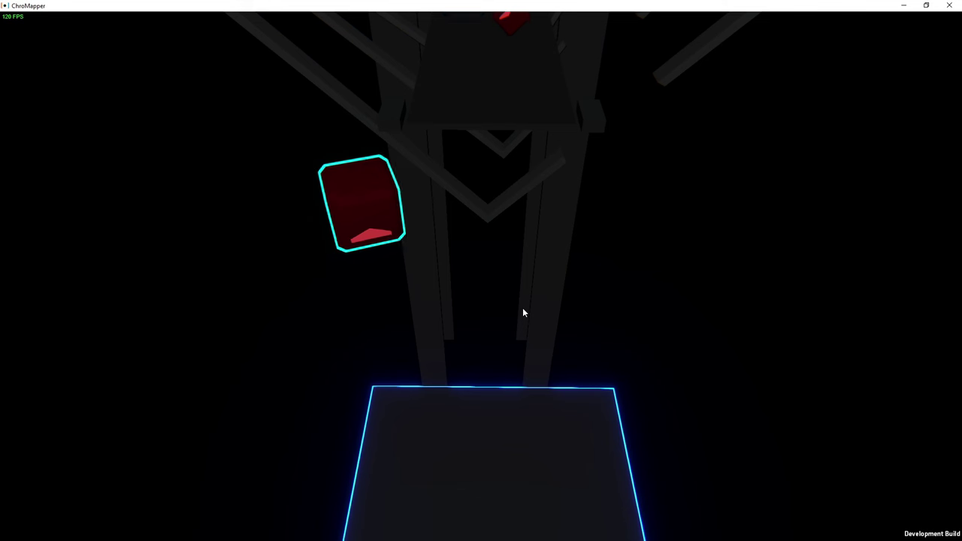
scroll(522, 308, up, 1)
scroll(522, 308, down, 4)
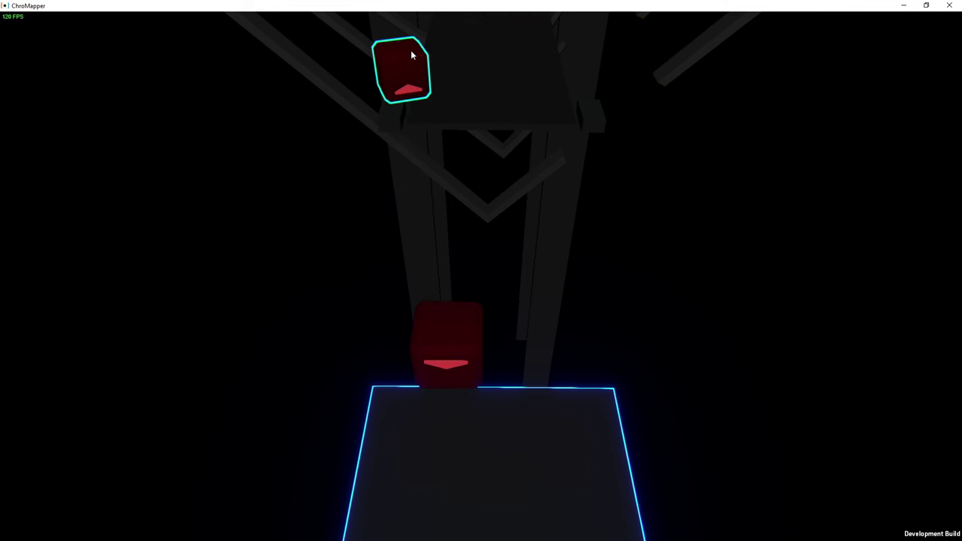
scroll(413, 64, down, 1)
scroll(413, 65, up, 6)
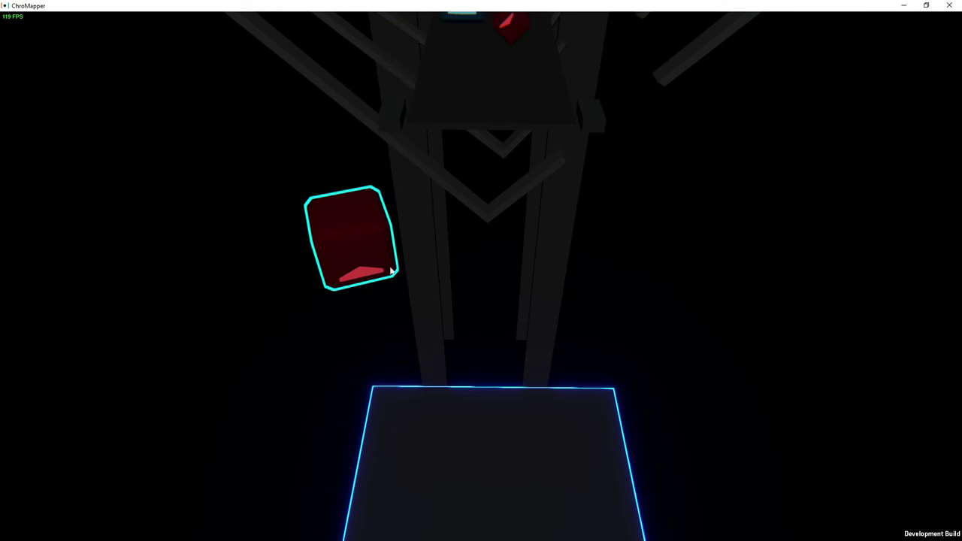
key(ctrl+h)
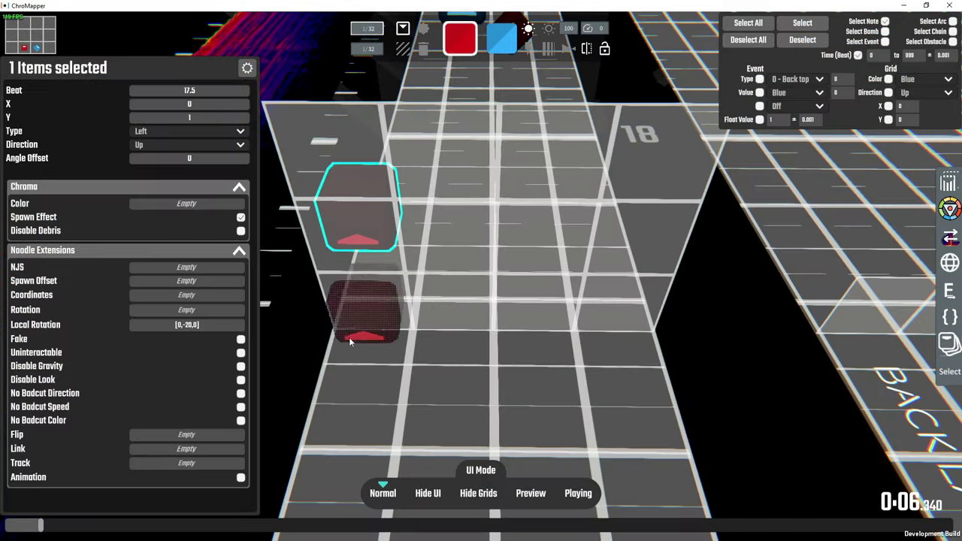
Step: Clear the red note's Local Rotation value and deselect the note
click(213, 322)
key(BackSpace)
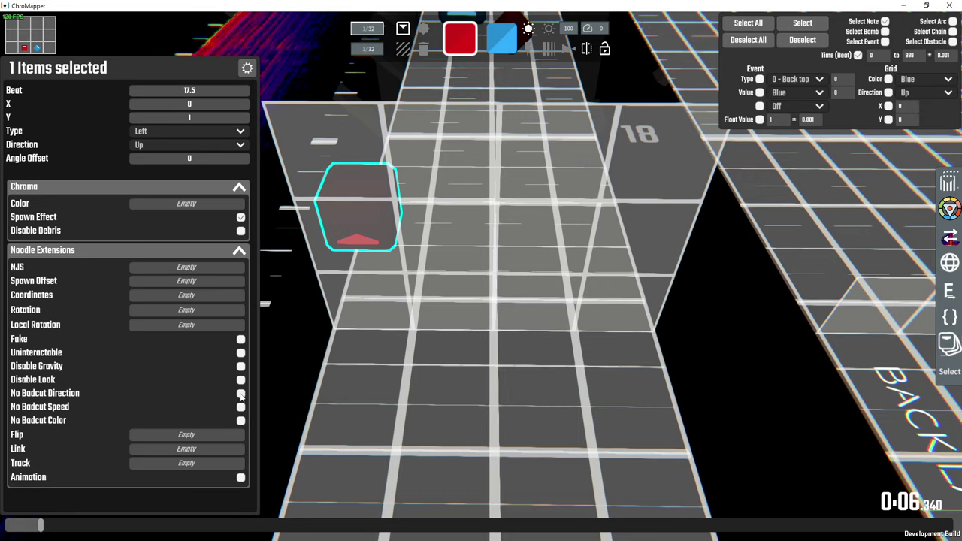
scroll(467, 266, up, 2)
key(ctrl+a)
right_drag(587, 299, 513, 212)
right_drag(451, 301, 493, 259)
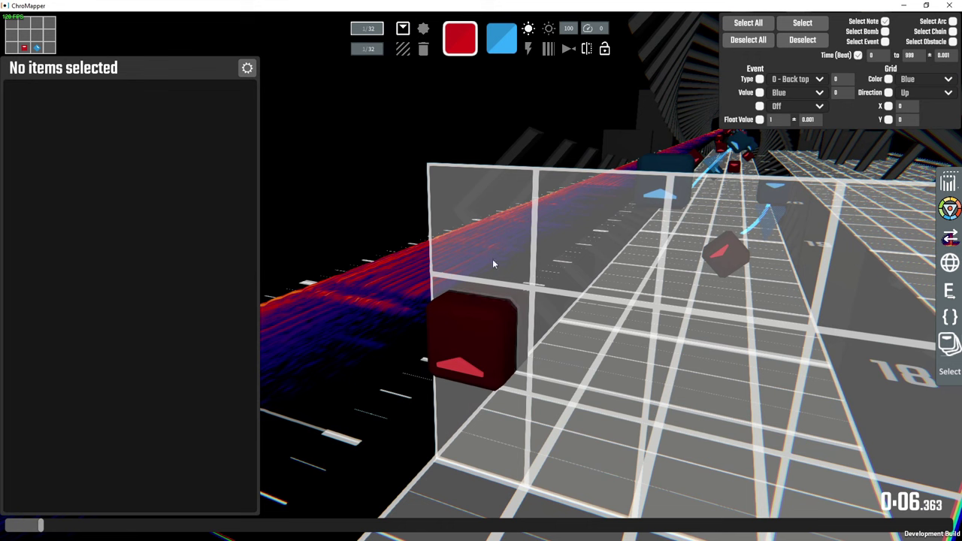
Step: Select the red note again and review its Noodle Extensions properties, including Flip, and the notes on the following beats
click(477, 324)
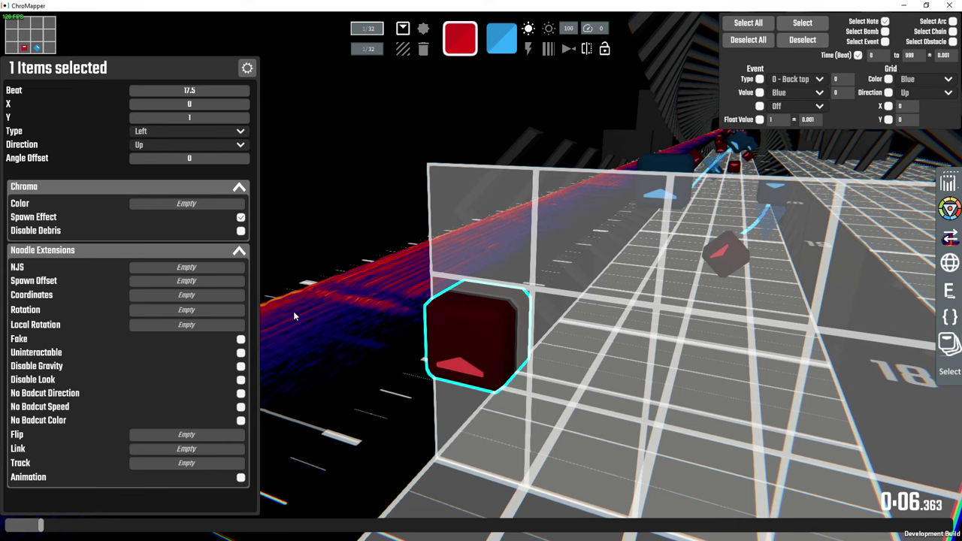
key(ctrl+a)
shift+click(477, 347)
scroll(96, 412, down, 1)
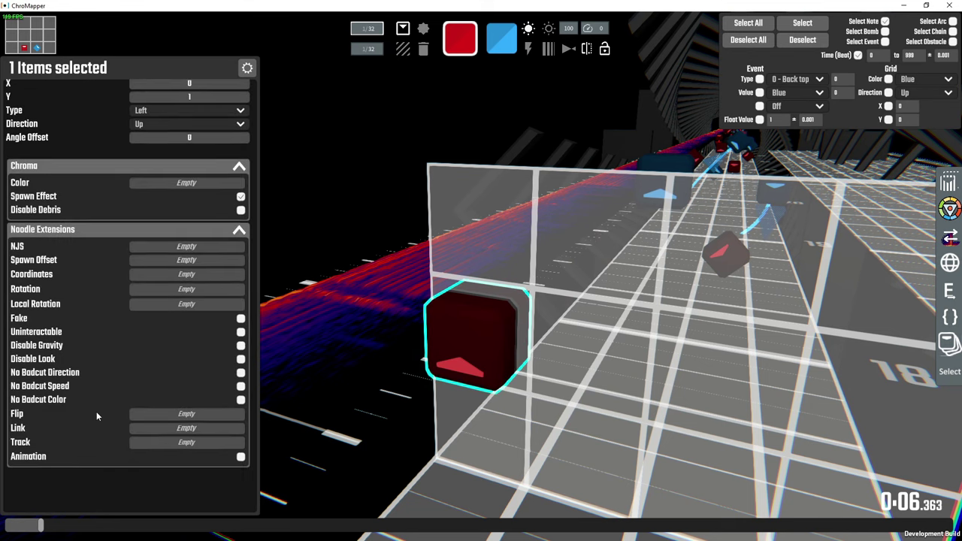
scroll(96, 412, up, 1)
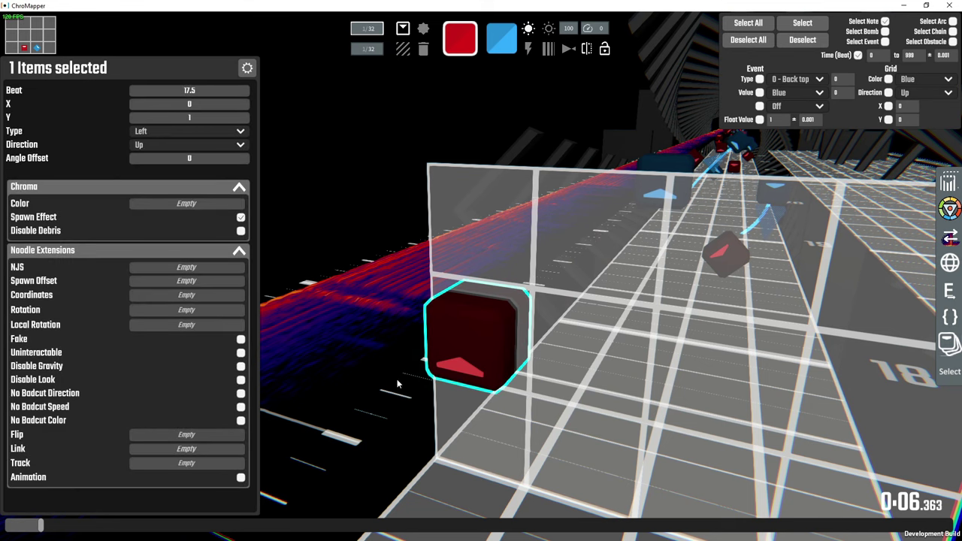
scroll(698, 356, down, 1)
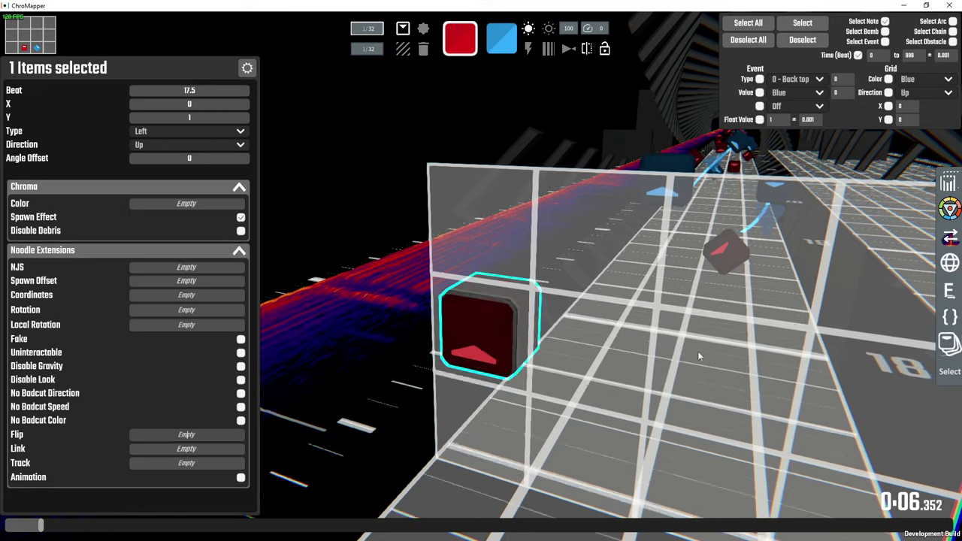
scroll(698, 357, up, 20)
right_drag(654, 387, 654, 387)
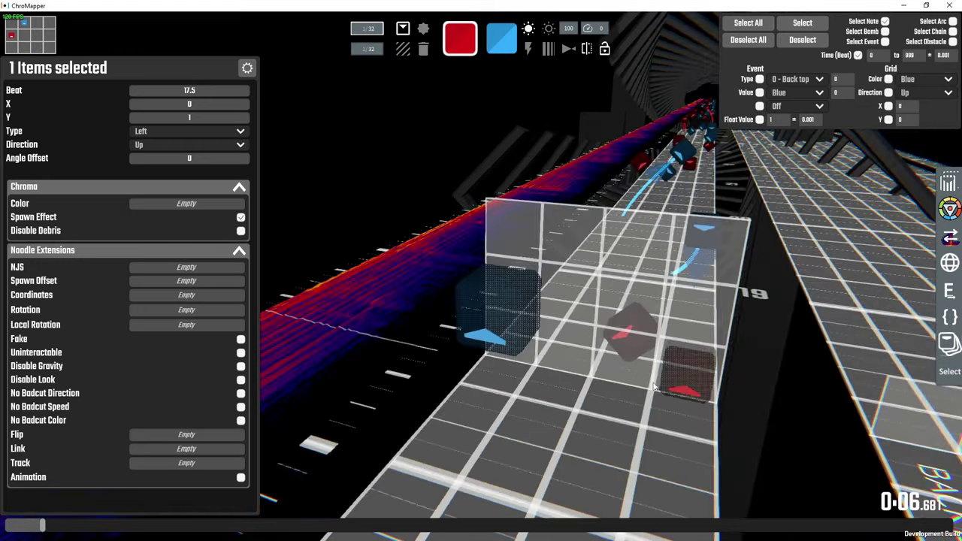
scroll(577, 344, down, 20)
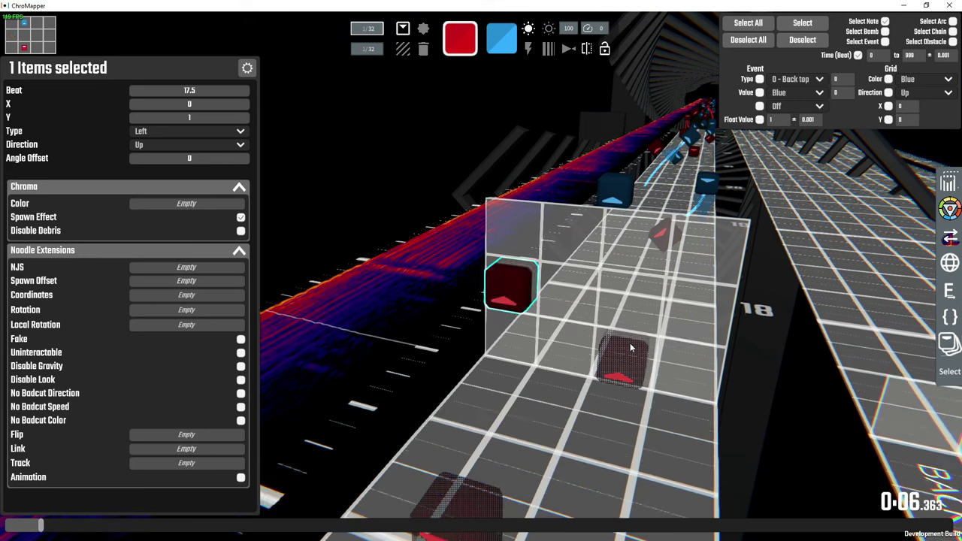
Step: Replace the up-facing red note with two down-facing bottom-row notes, red in the second column and blue in the third
drag(630, 343, 565, 329)
key(w)
right_drag(657, 325, 657, 325)
drag(533, 397, 665, 407)
key(s)
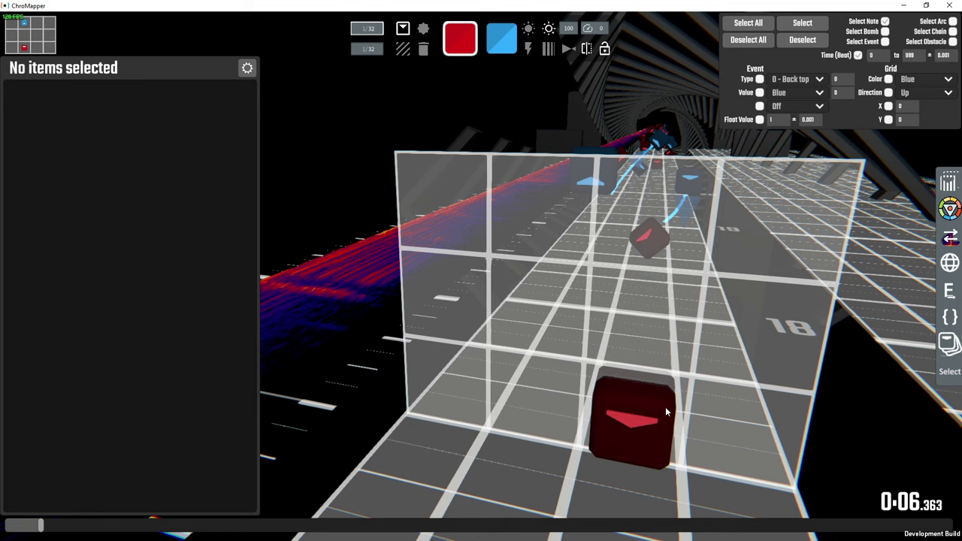
middle_click(633, 421)
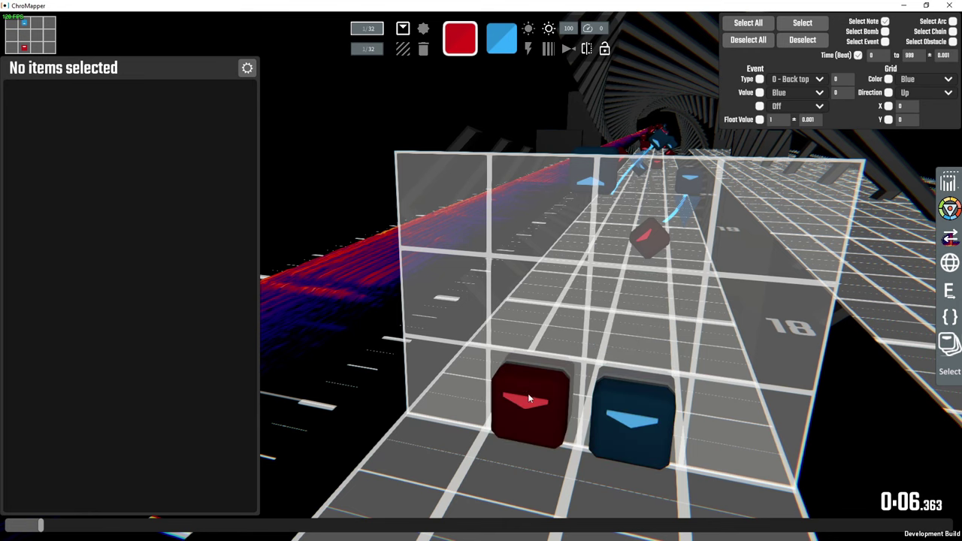
right_drag(529, 398, 505, 387)
key(d)
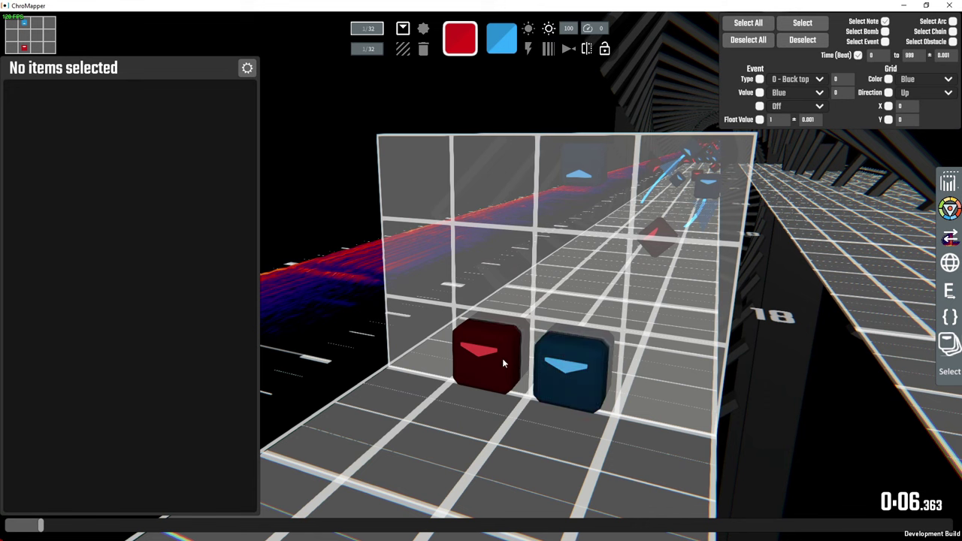
Step: Swap the red and blue bottom-row notes back and forth, ending with blue in the second column and red in the third
drag(571, 387, 485, 353)
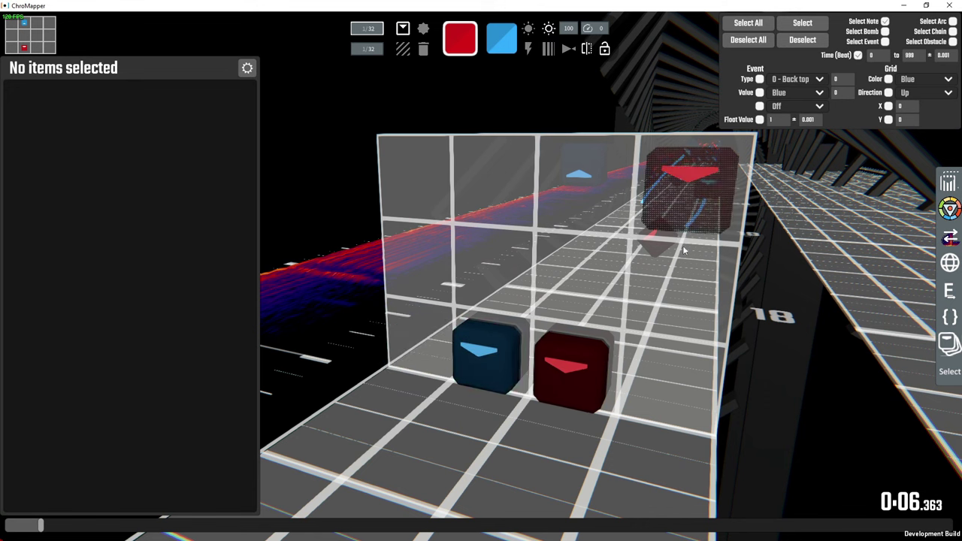
mouse_move(572, 368)
mouse_down()
mouse_move(415, 346)
mouse_move(568, 369)
mouse_up()
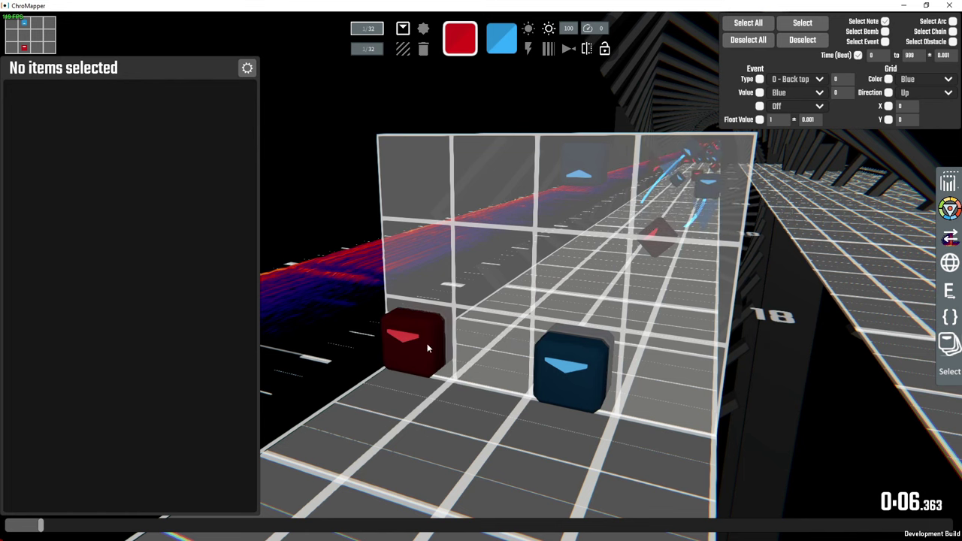
drag(417, 346, 485, 354)
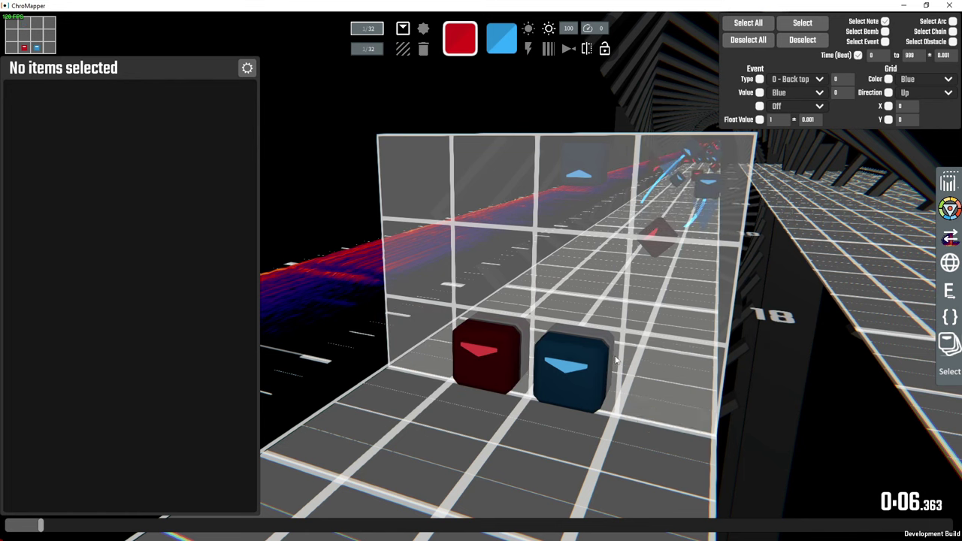
drag(600, 369, 410, 342)
drag(485, 353, 567, 368)
drag(414, 346, 484, 353)
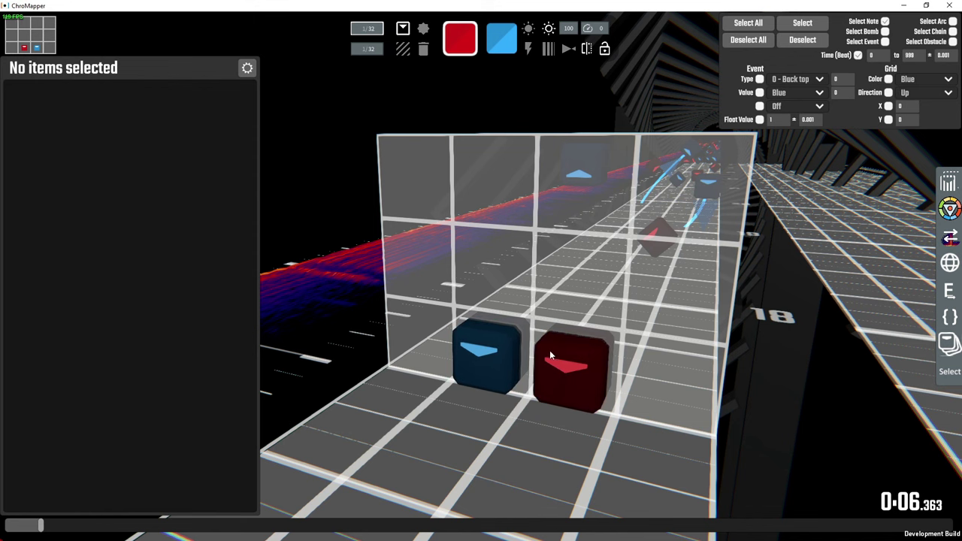
Step: Keep only the blue note, move it to X 0, Y 2 with direction UpLeft, and set its Flip to [1,0]
click(493, 358)
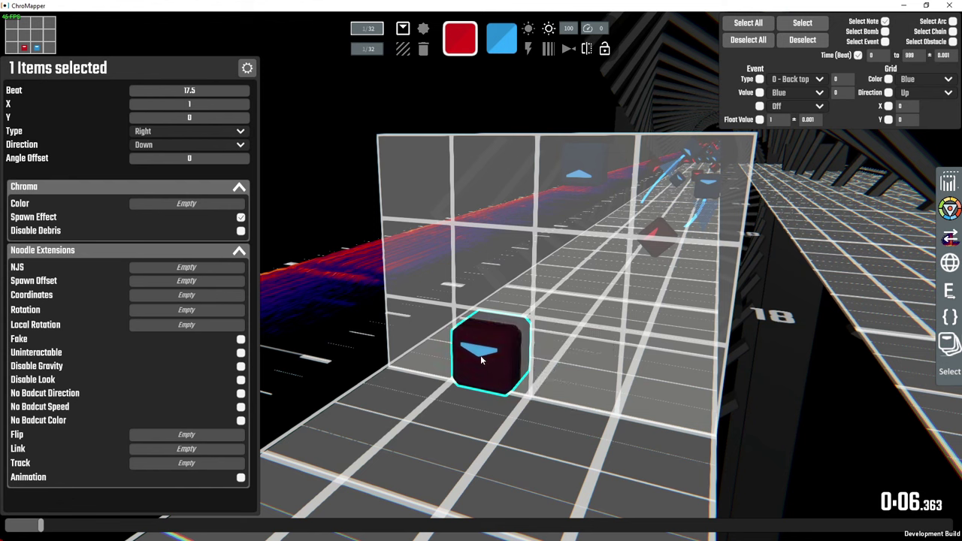
drag(484, 360, 384, 209)
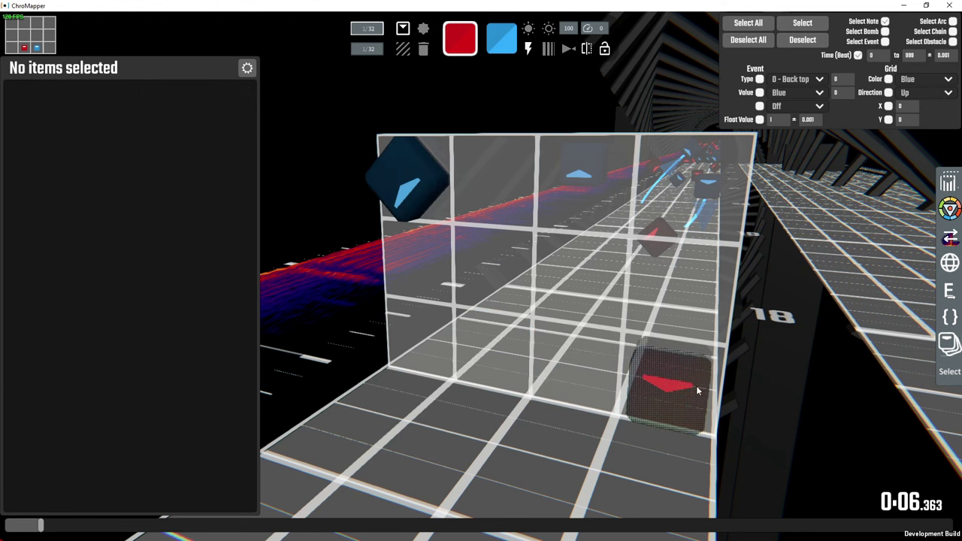
shift+click(408, 183)
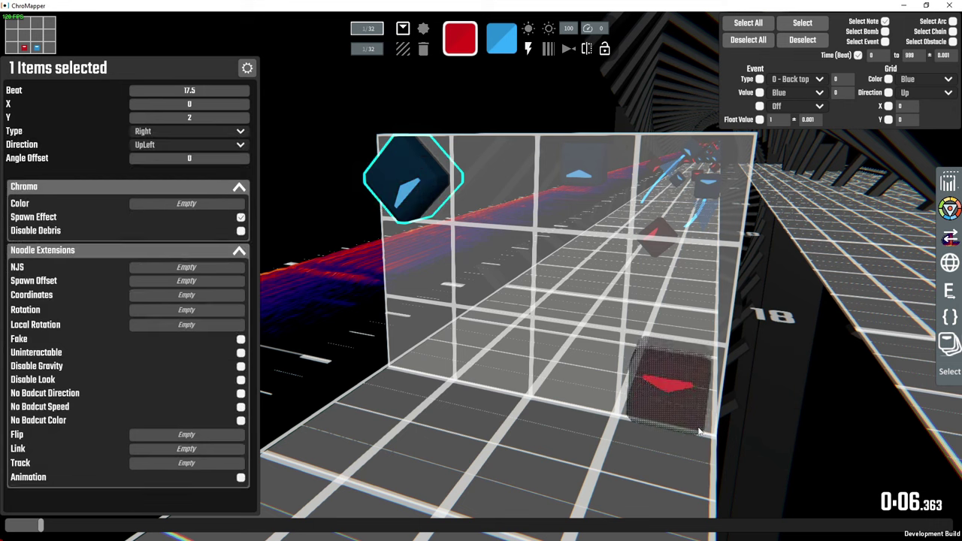
click(190, 436)
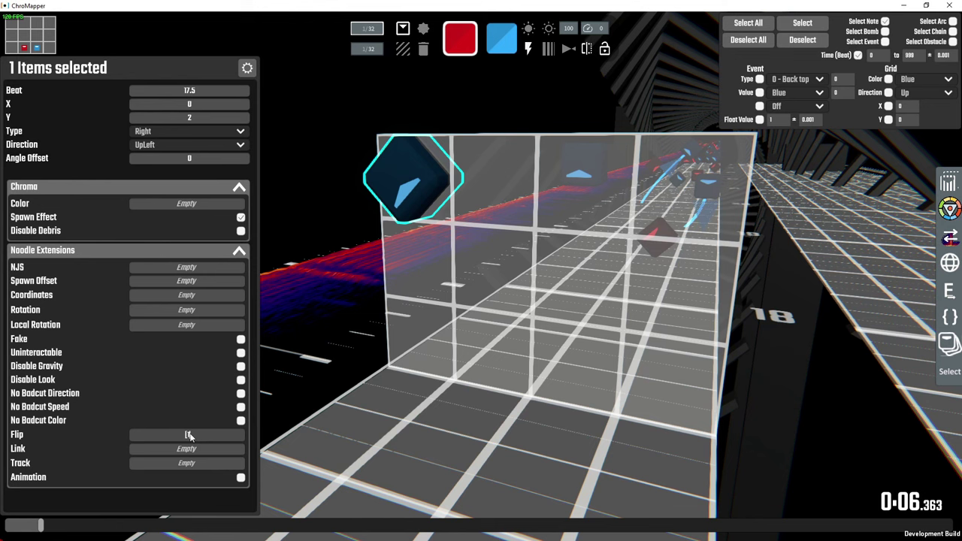
text([1,0]])
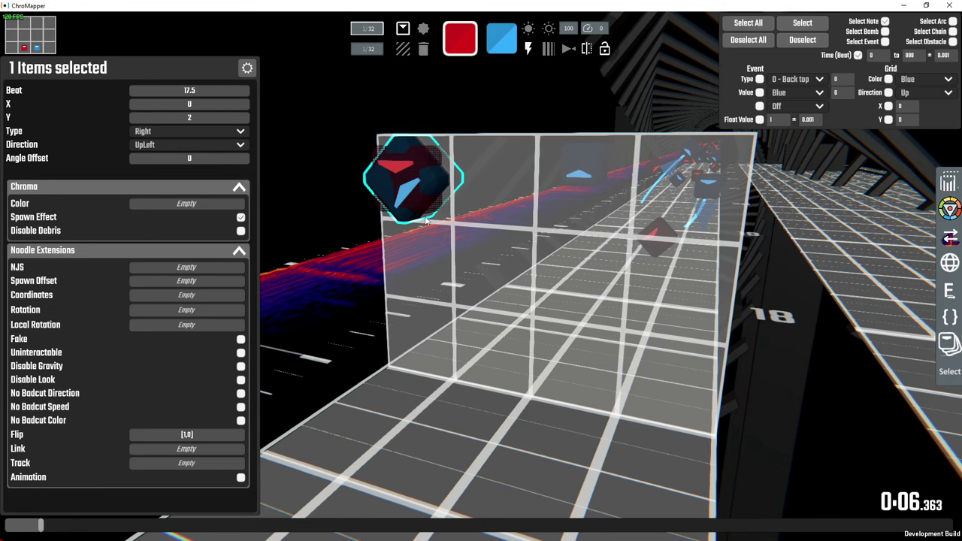
Step: Try replacing the UpLeft blue note with down-facing notes stacked in the second column's middle row, alternating blue and red on successive beats
key(a)
right_drag(425, 220, 483, 206)
key(w)
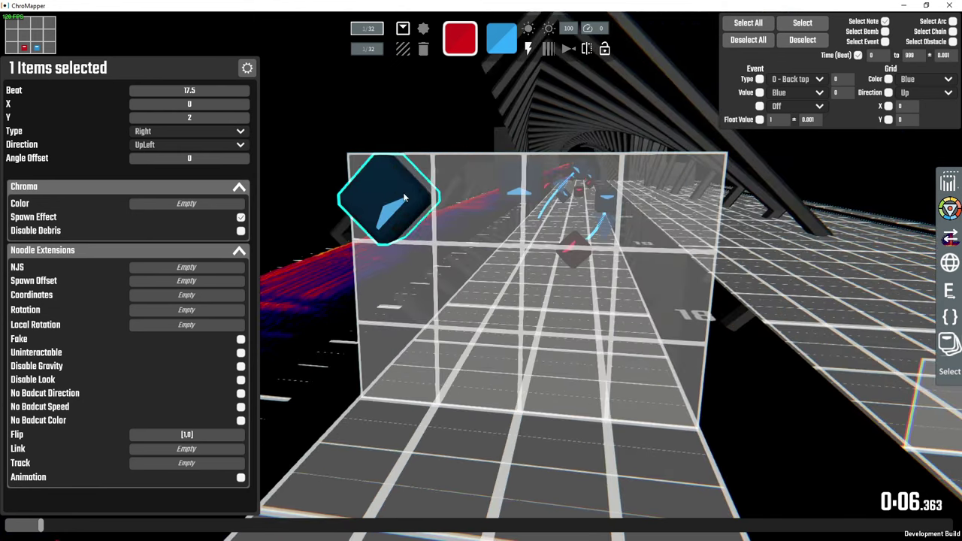
alt+drag(402, 197, 487, 304)
key(ctrl+a)
scroll(539, 290, up, 5)
click(489, 277)
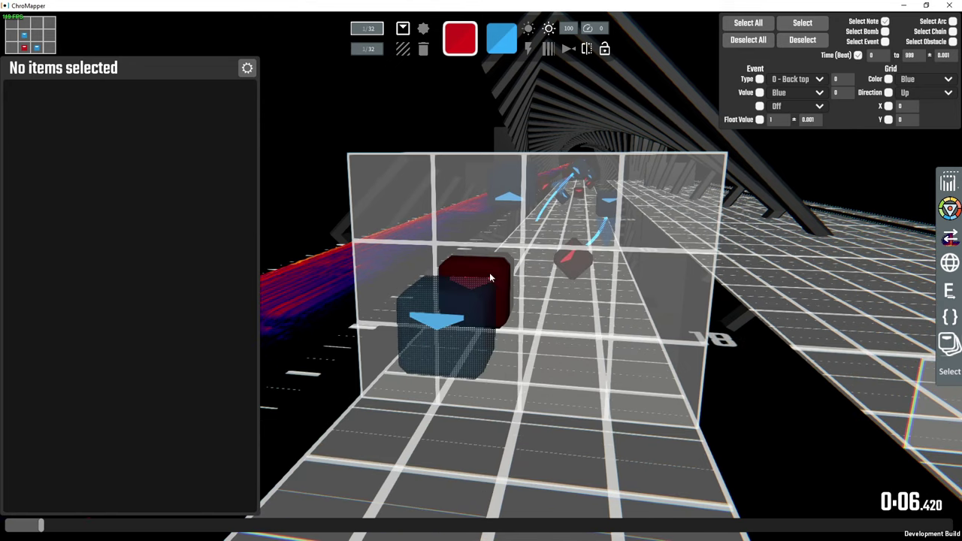
scroll(533, 285, up, 6)
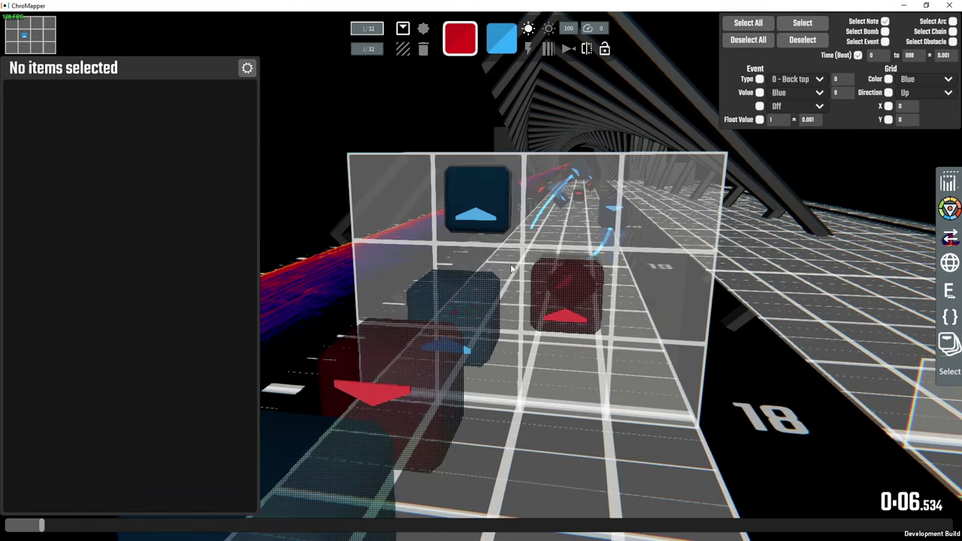
Step: Step through the stacked down-facing notes and change the third one's color to blue
scroll(508, 267, up, 1)
scroll(564, 399, down, 3)
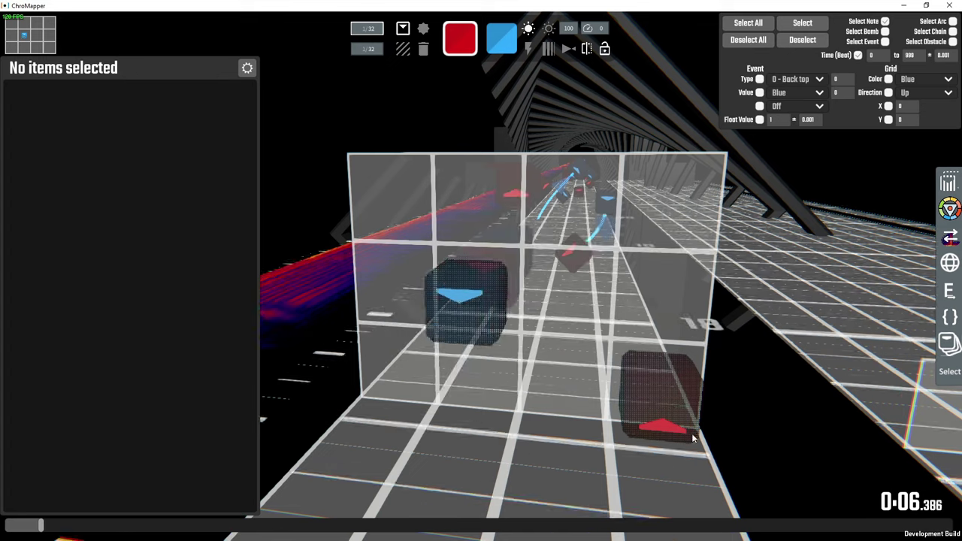
scroll(678, 430, down, 1)
scroll(677, 430, up, 1)
alt+drag(502, 270, 490, 296)
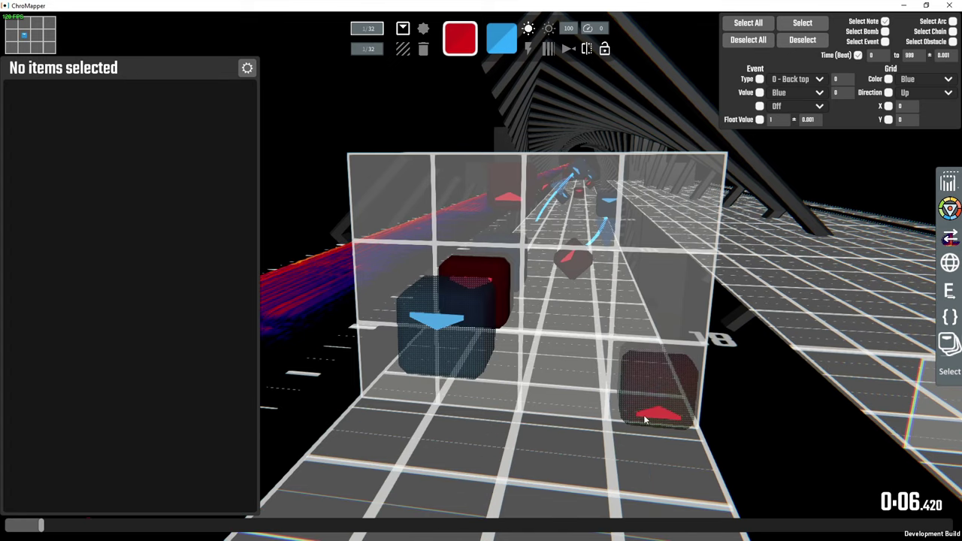
scroll(480, 282, up, 2)
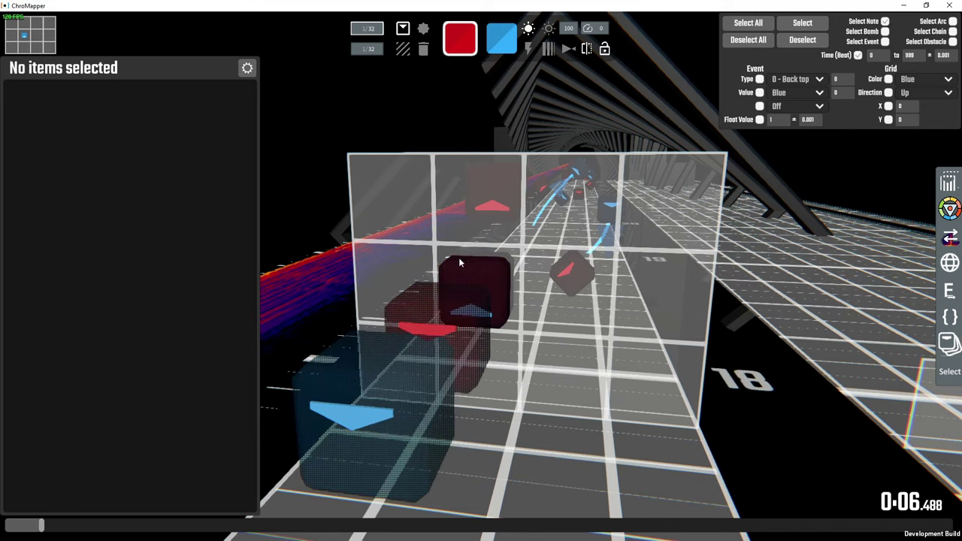
drag(581, 340, 464, 276)
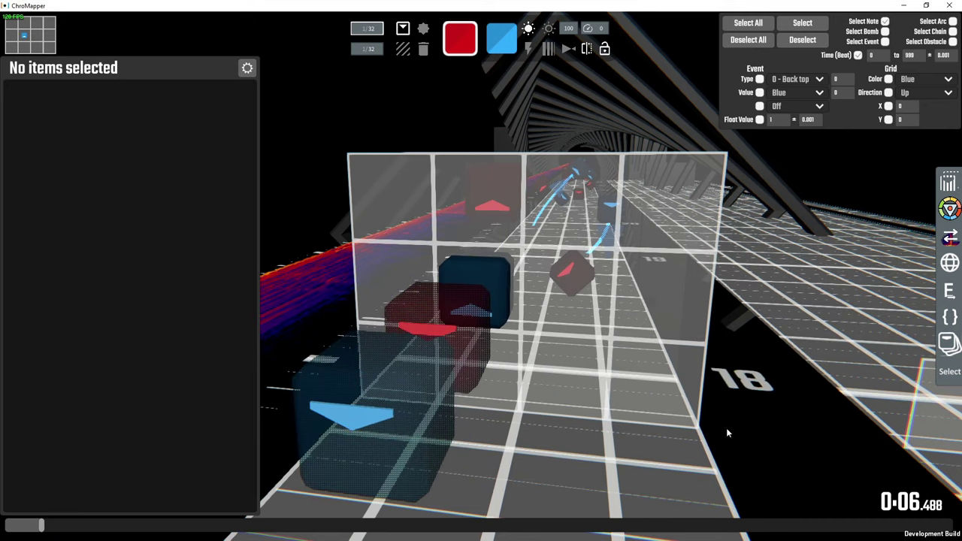
scroll(673, 337, down, 1)
scroll(672, 337, down, 3)
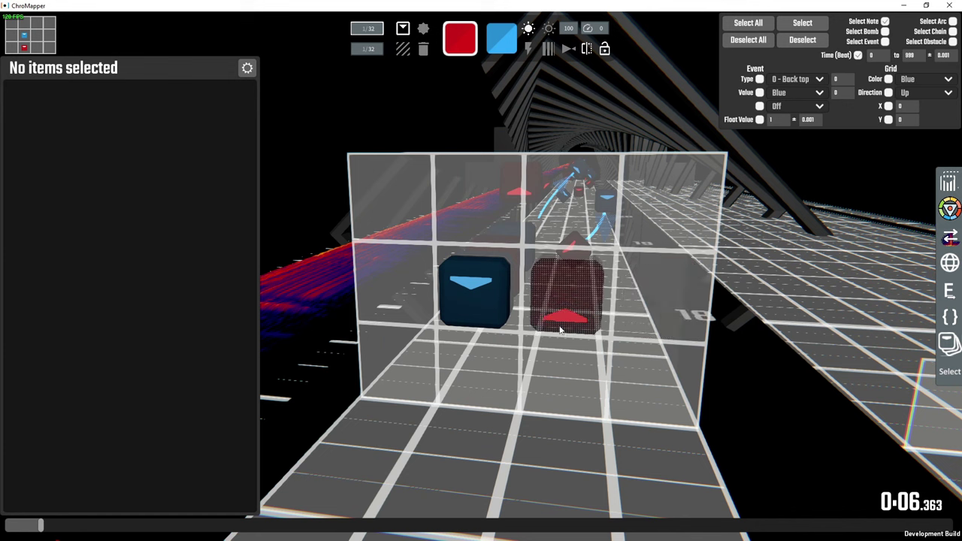
Step: Undo the note color changes and the stacked placements back to the UpLeft blue note
key(ctrl+z)
key(ctrl+z)
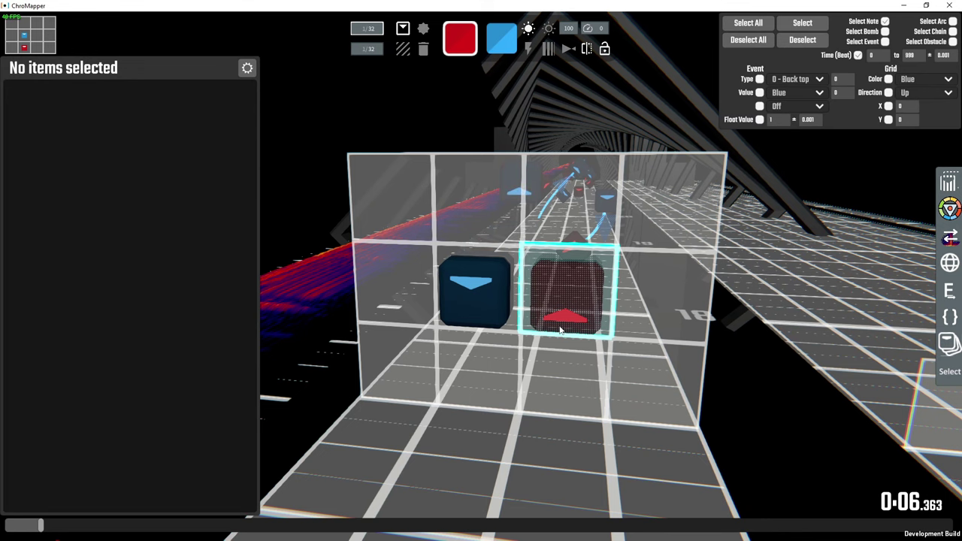
key(ctrl+z)
key(ctrl+z)
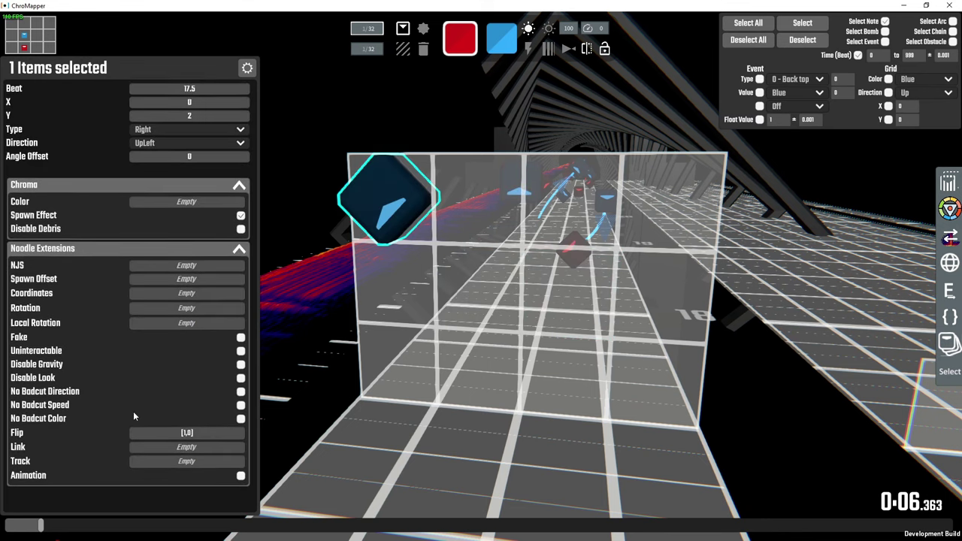
Step: Remove the UpLeft blue note and place an up-facing red note in the first column, middle row
drag(200, 437, 114, 441)
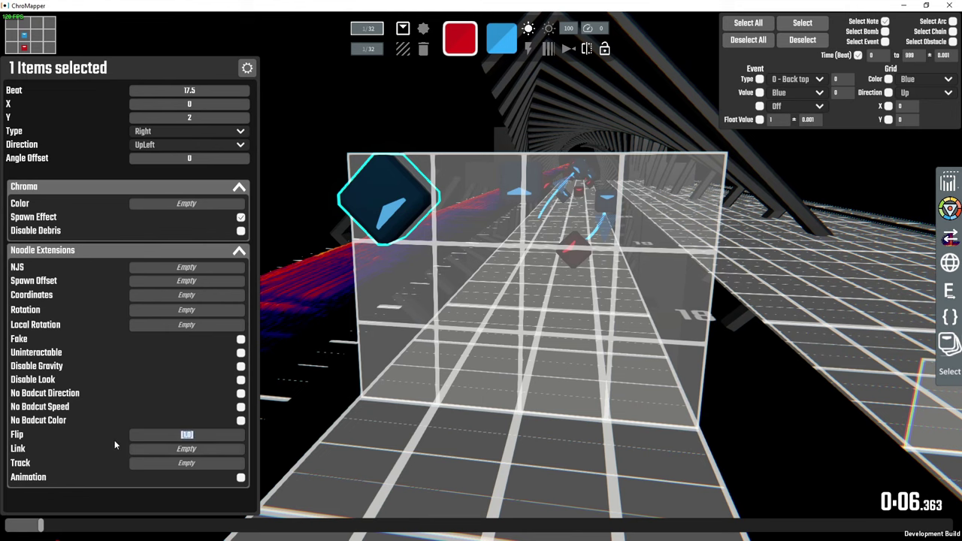
key(Delete)
click(406, 284)
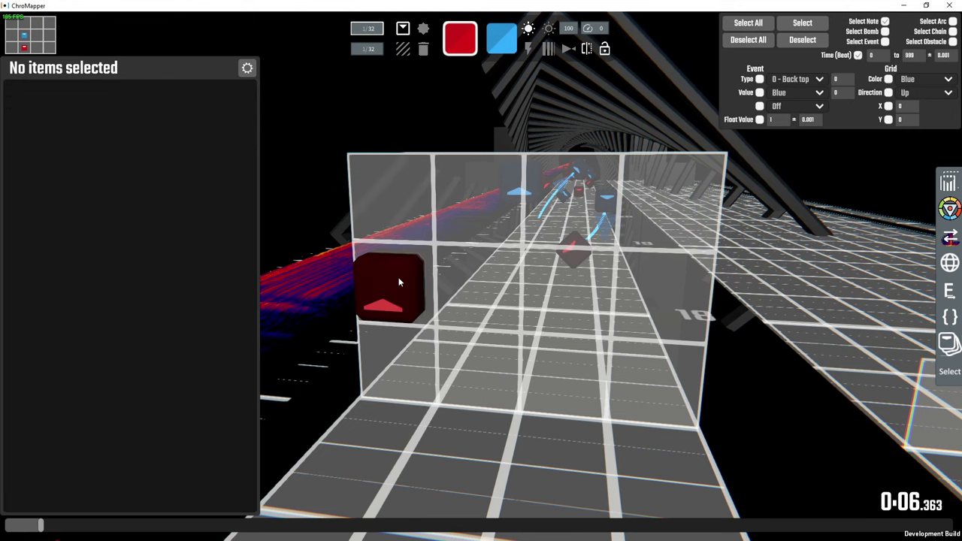
Step: Set the Link property to note1 on both the red note and the up-facing blue note at beat 18
shift+click(420, 276)
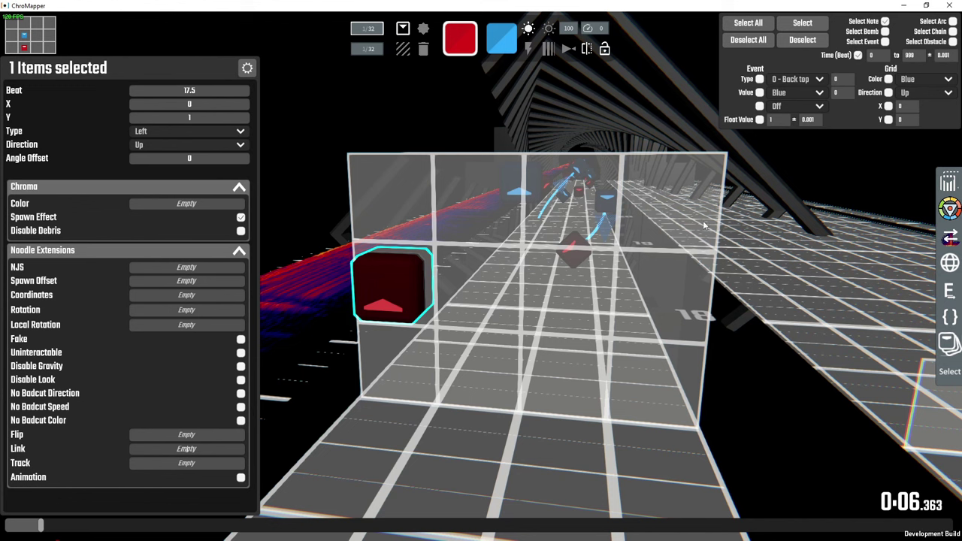
click(196, 450)
text(note1)
click(529, 185)
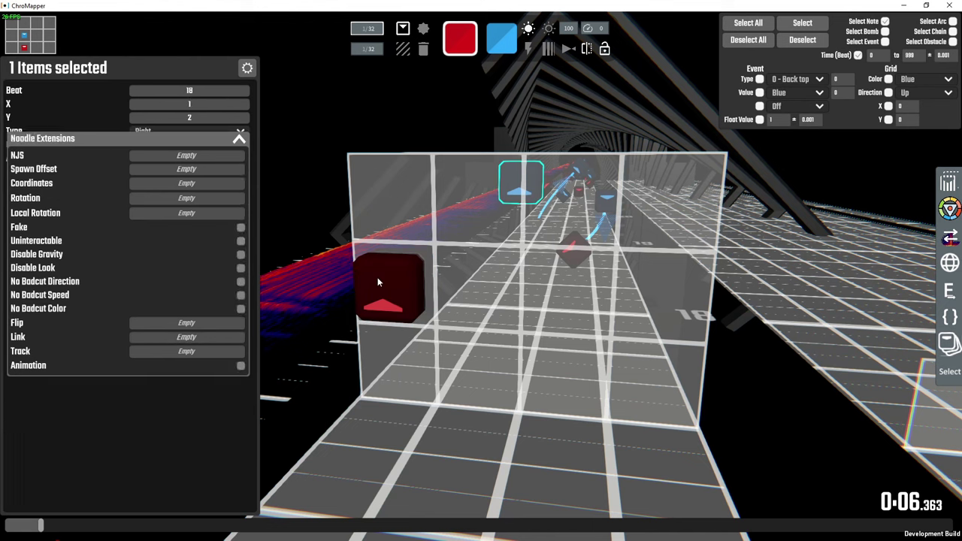
click(178, 449)
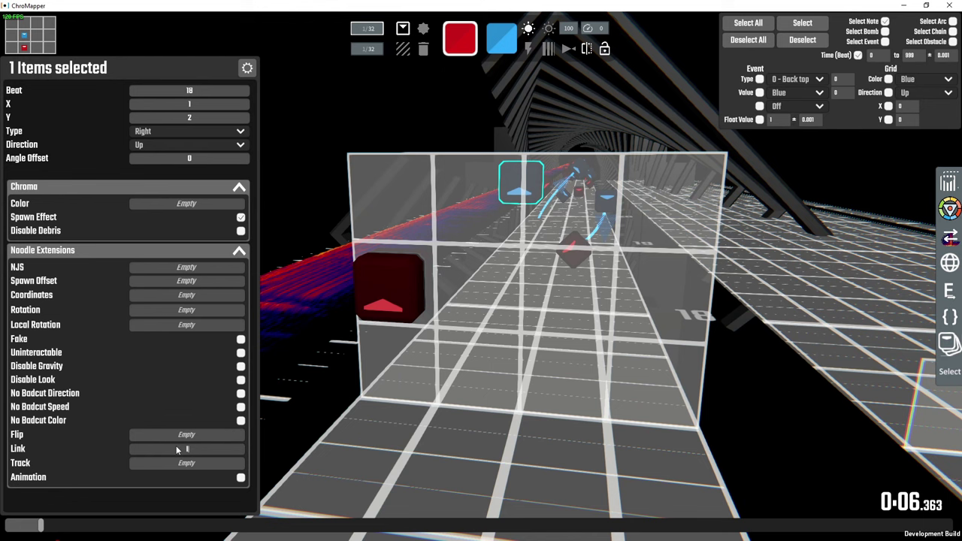
text(note1)
key(ctrl+a)
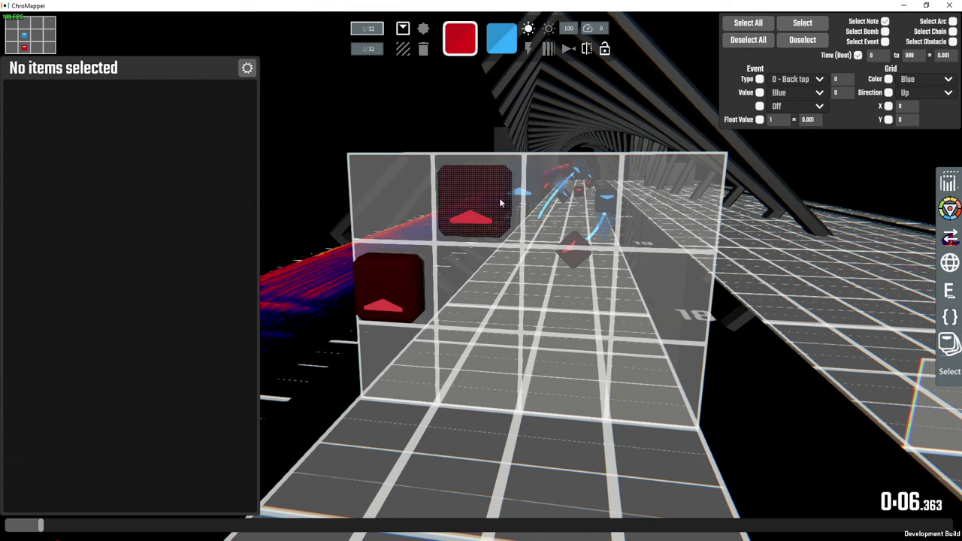
Step: Clear the Link value of the red note at beat 17.5
click(403, 269)
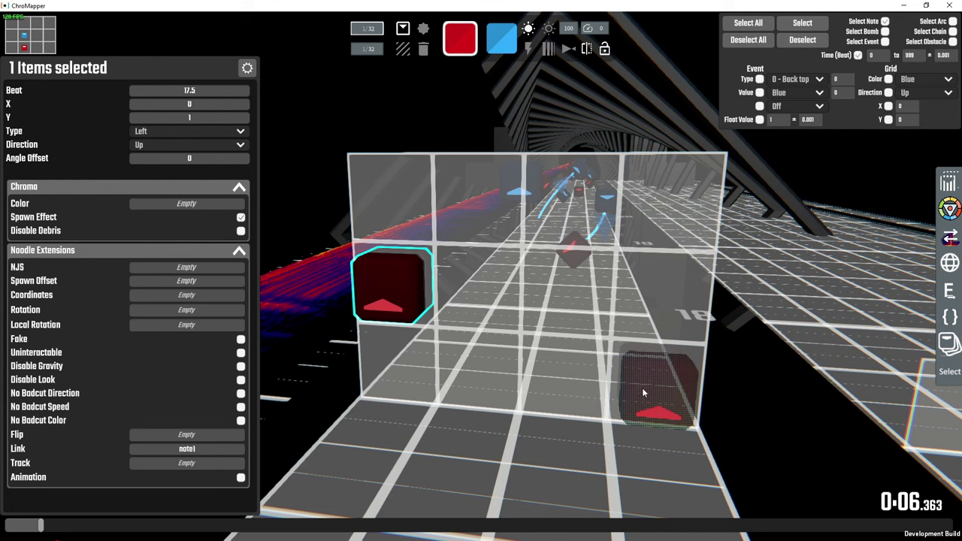
click(199, 448)
key(BackSpace)
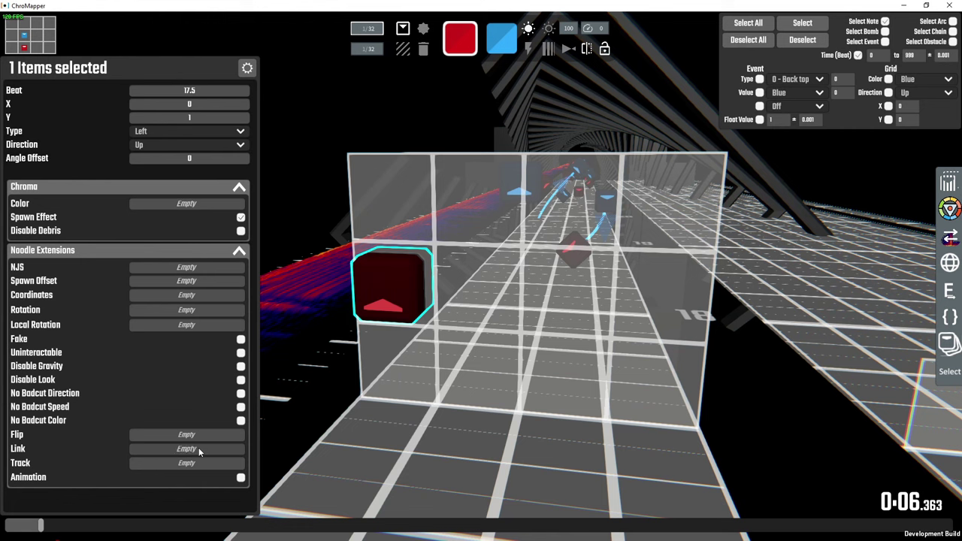
Step: Select the red note together with the blue note at beat 18 and set their Track to "note1"
shift+click(517, 194)
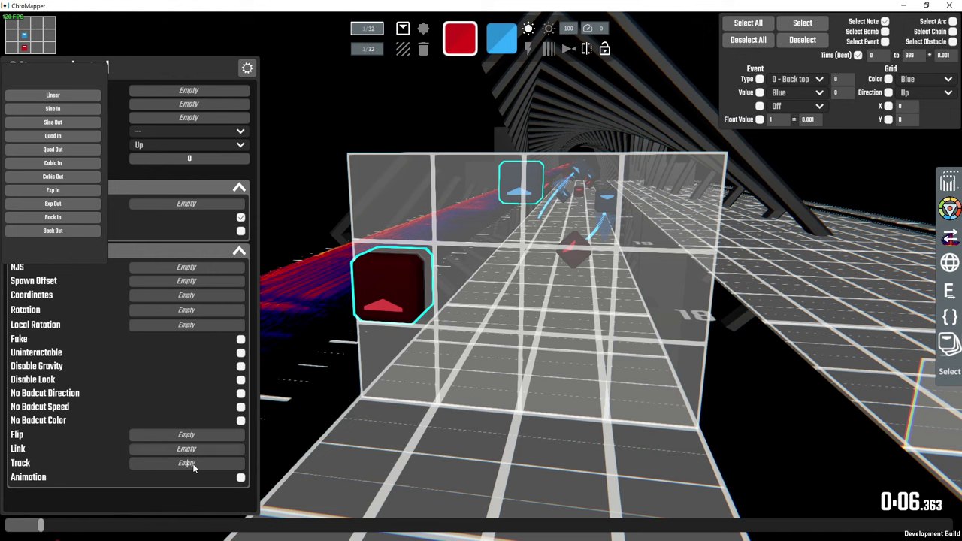
shift+click(531, 186)
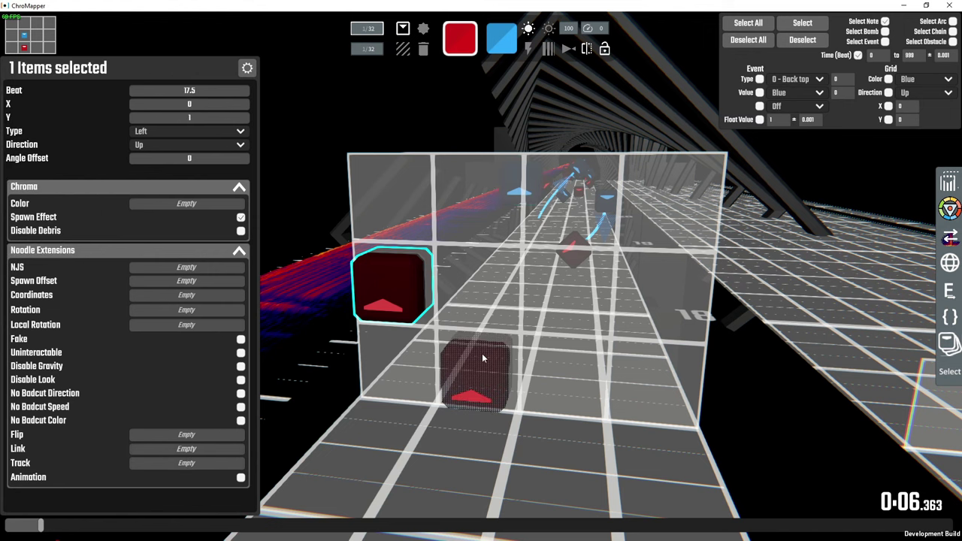
click(191, 466)
text(1)
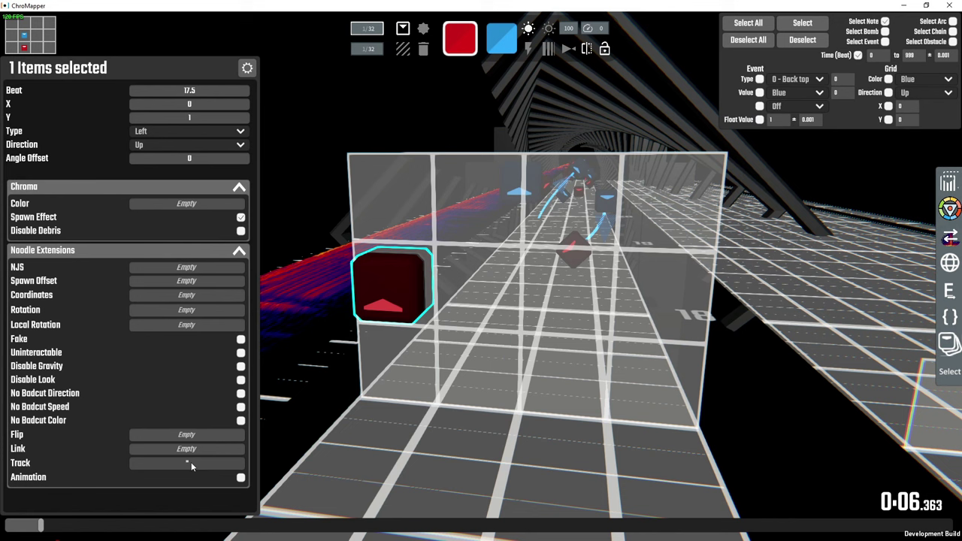
text(note)
text(")
click(526, 177)
shift+click(520, 184)
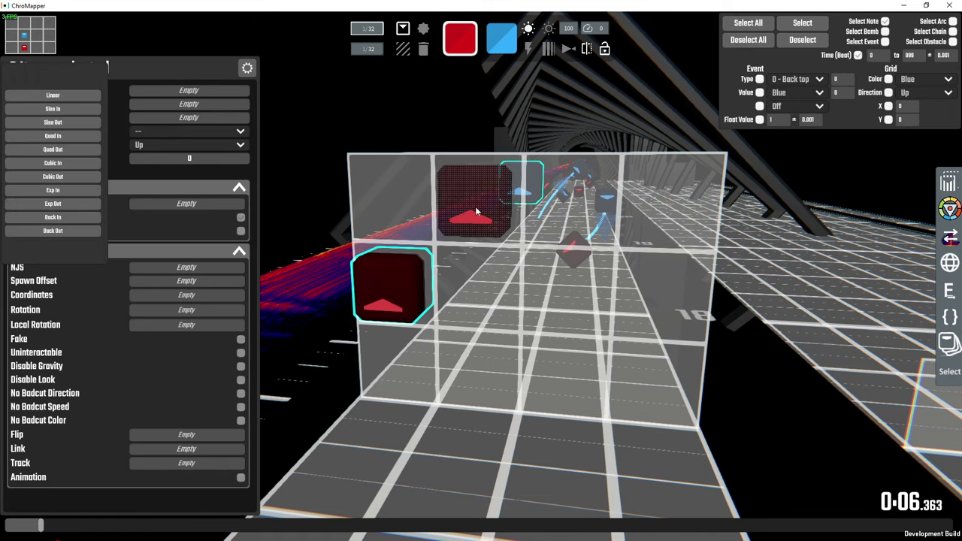
text("note1")
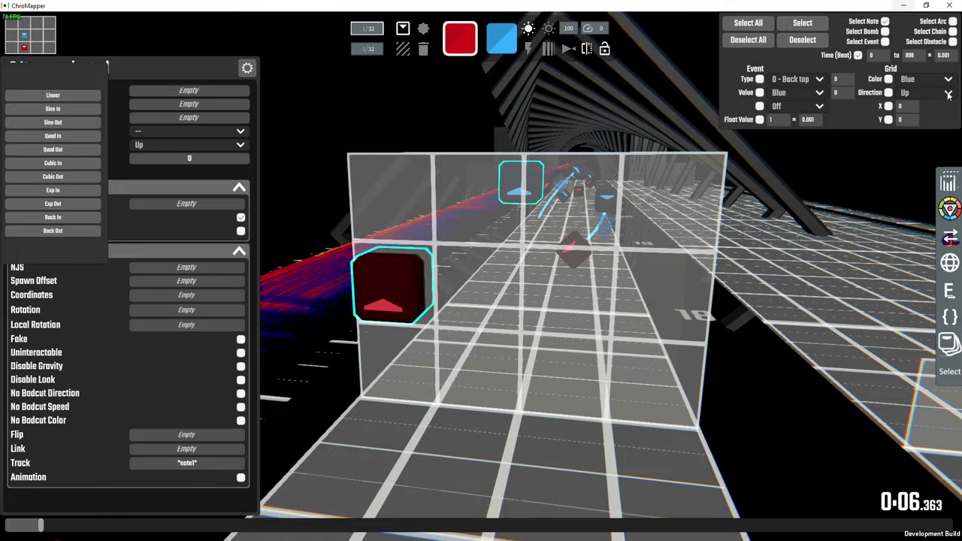
key(w)
key(d)
right_drag(569, 293, 613, 269)
key(w)
key(s)
key(d)
key(a)
key(s)
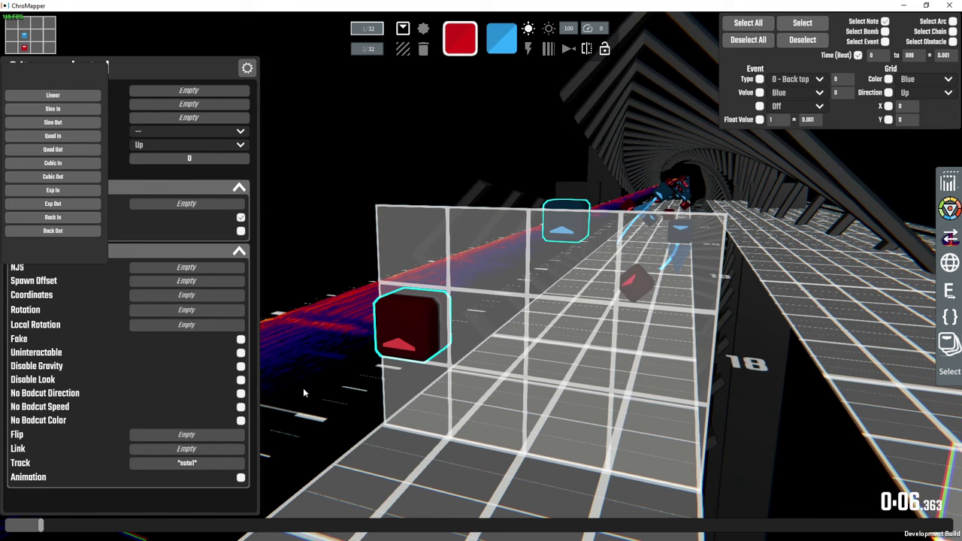
Step: Clear the Track value of the two selected notes and enable Animation on them
click(207, 461)
key(BackSpace)
click(239, 478)
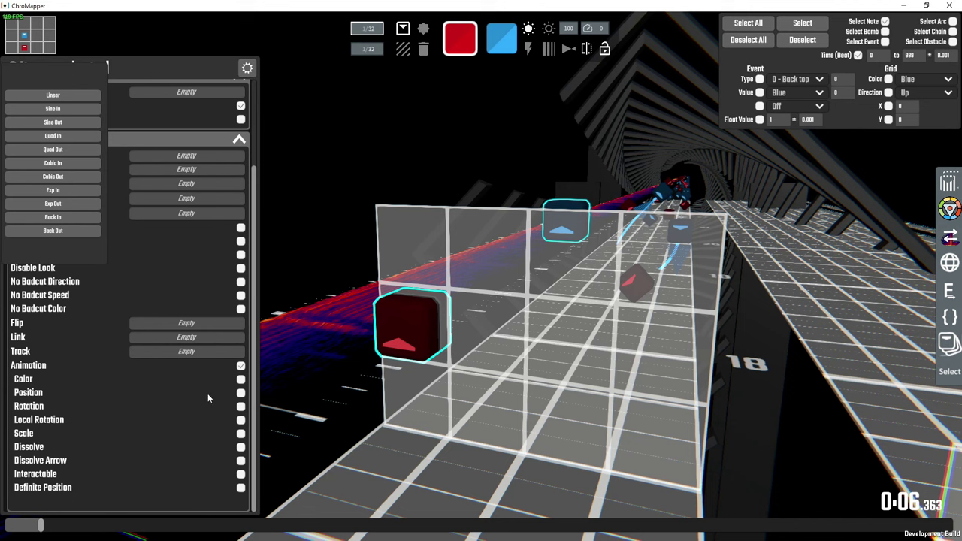
Step: Select only the red note and enable Dissolve among its animation properties
click(387, 344)
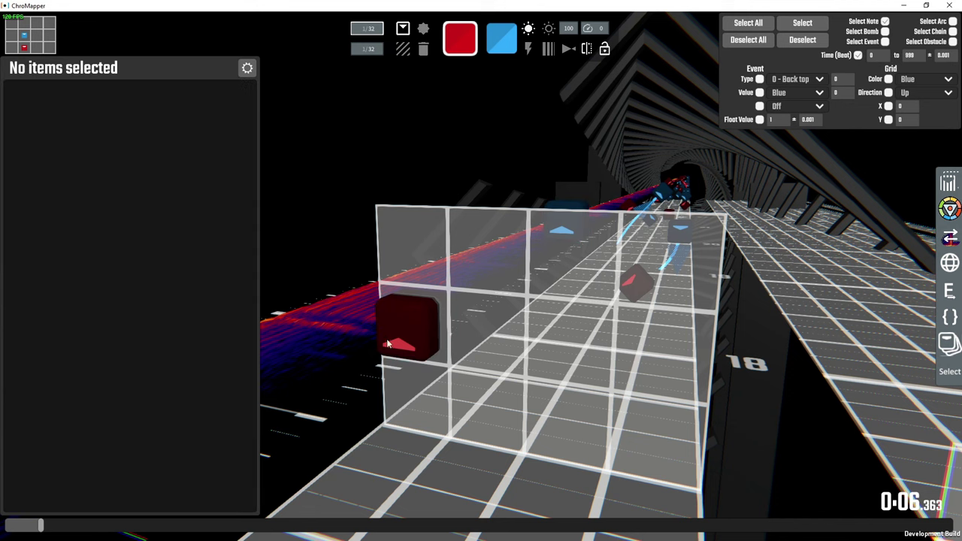
click(413, 324)
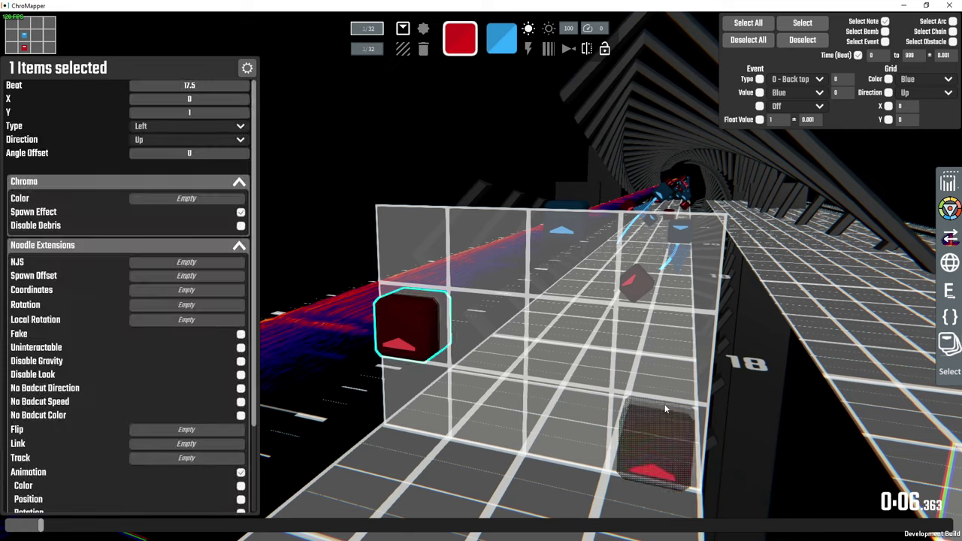
scroll(200, 412, down, 3)
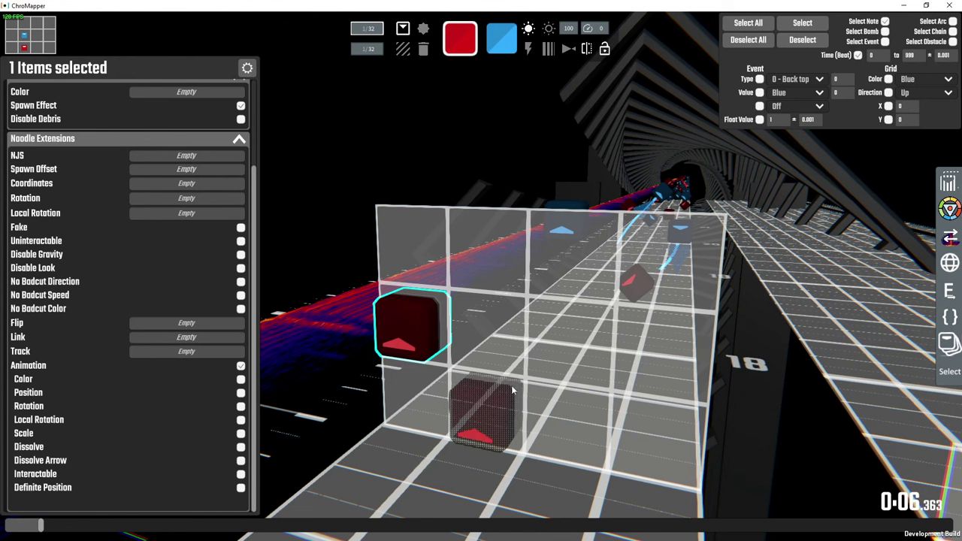
click(241, 447)
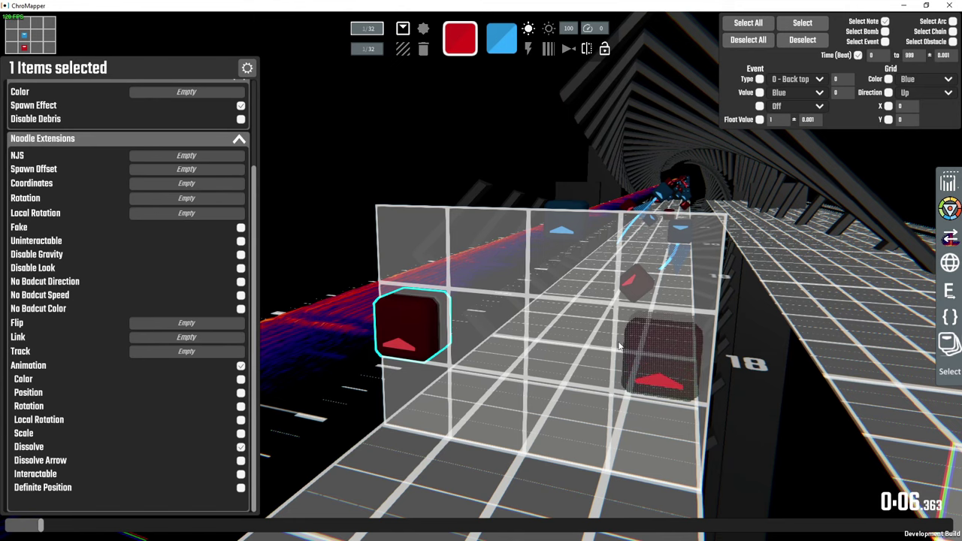
Step: Open the red note's JSON data and change the second dissolve point to [0, 0.49], keeping the first at [1, 0]
key(semicolon)
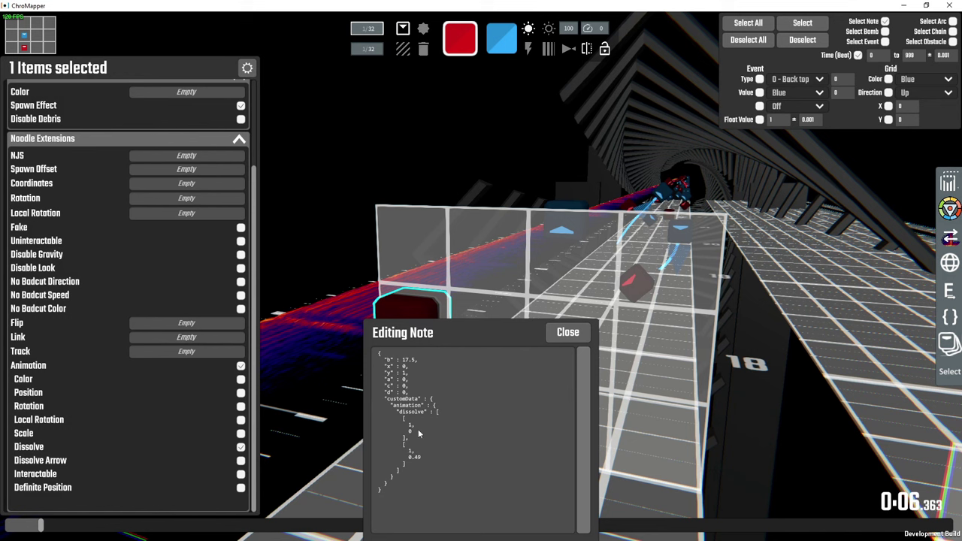
drag(386, 412, 487, 492)
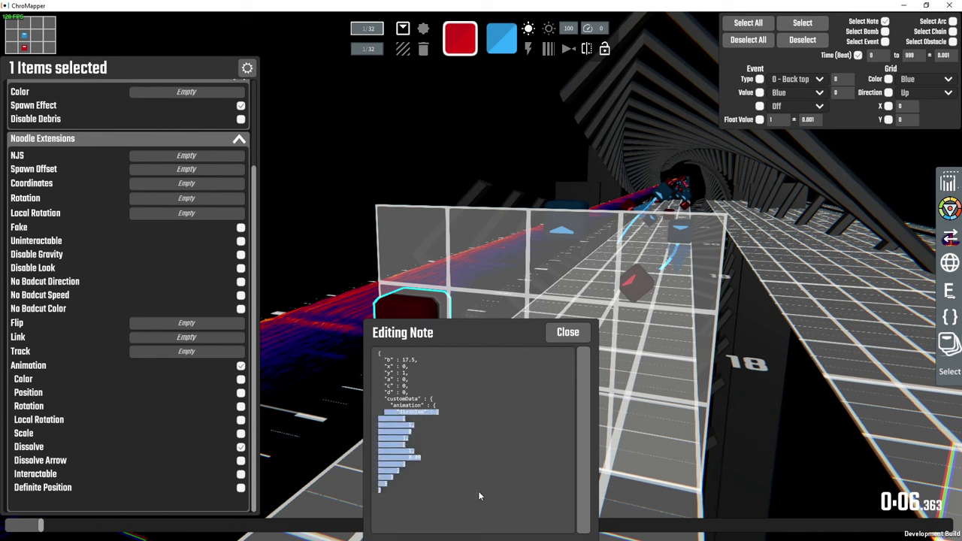
click(405, 451)
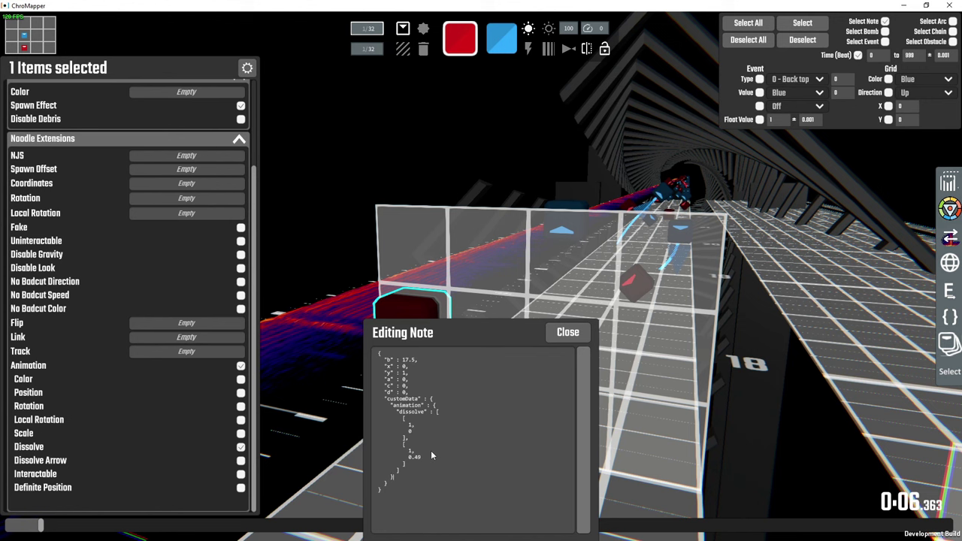
click(412, 430)
click(410, 451)
click(560, 340)
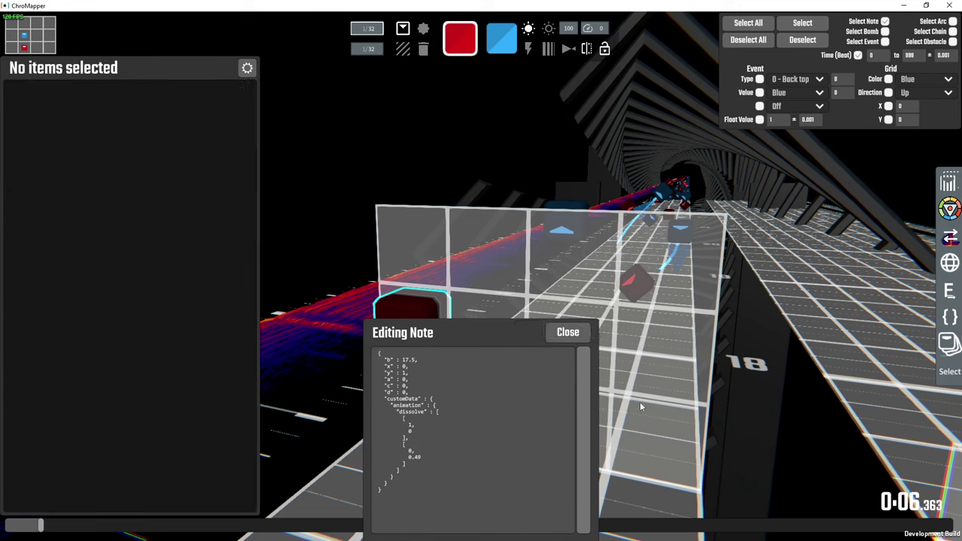
Step: Hide the editor interface and play the map to preview the red note's dissolve animation
key(ctrl+h)
key(ctrl+h)
key(ctrl+h)
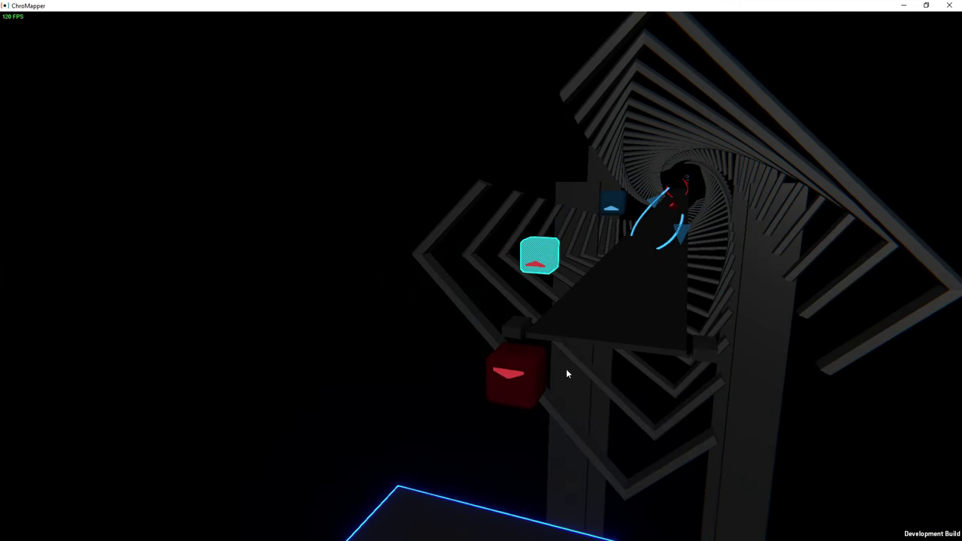
key(space)
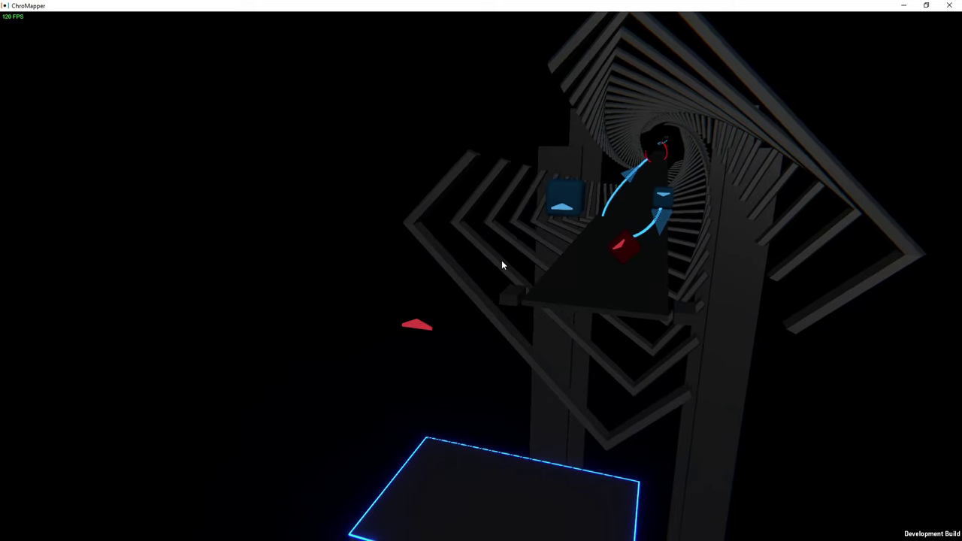
Step: Stop the preview and change the red note's dissolve points to [0, 0] and [1, 0.49] in its JSON data
key(space)
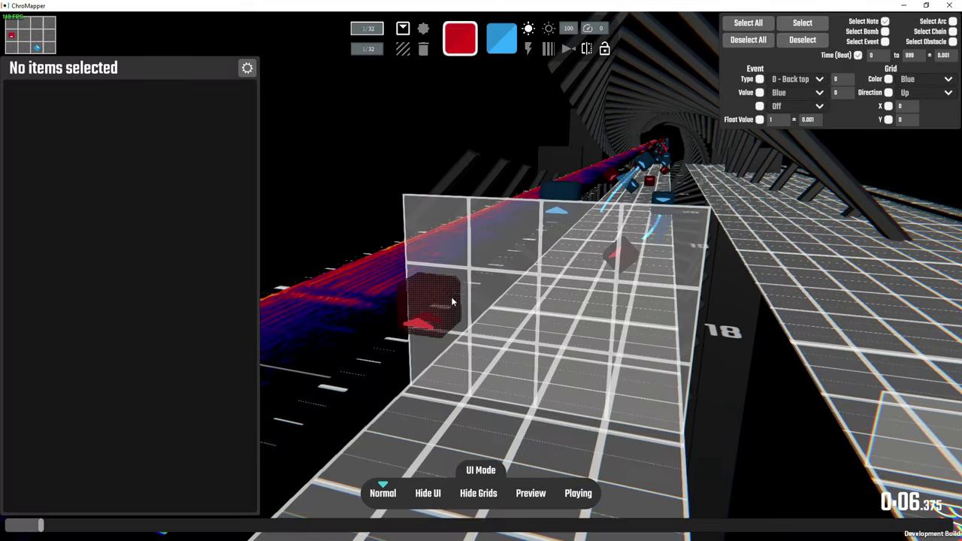
shift+click(453, 301)
key(n)
drag(412, 426, 409, 426)
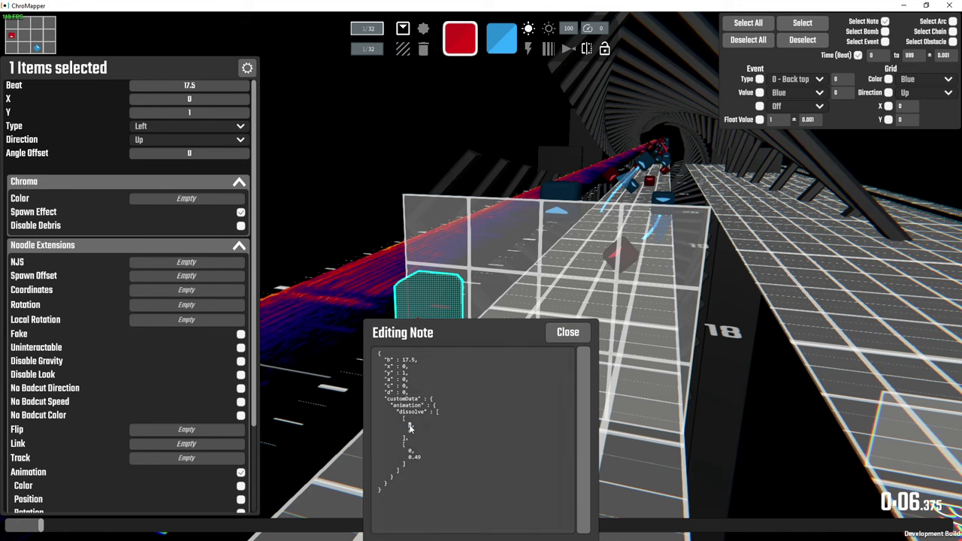
click(567, 333)
Step: Preview the red note's reversed dissolve with the editor interface hidden, and return to the normal editing view
key(ctrl+h)
key(ctrl+h)
key(ctrl+h)
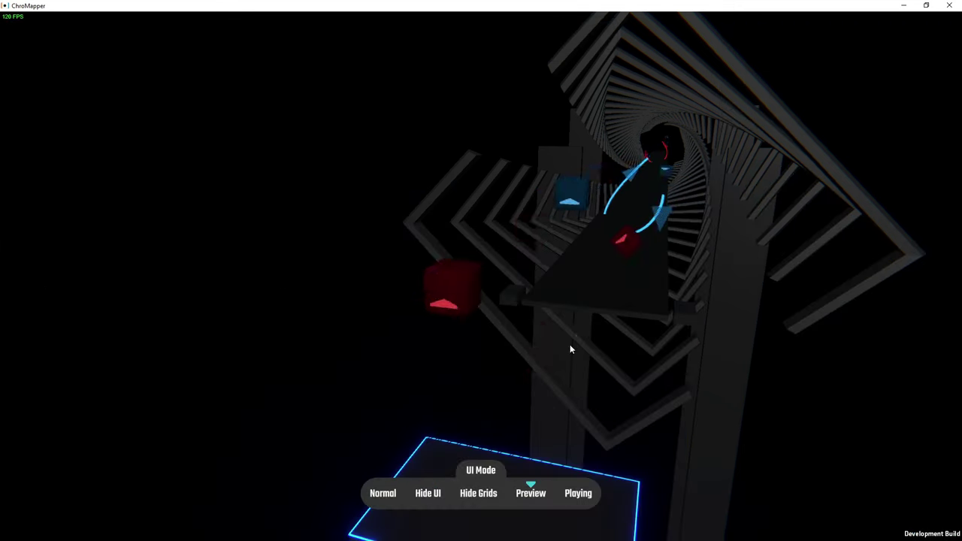
key(space)
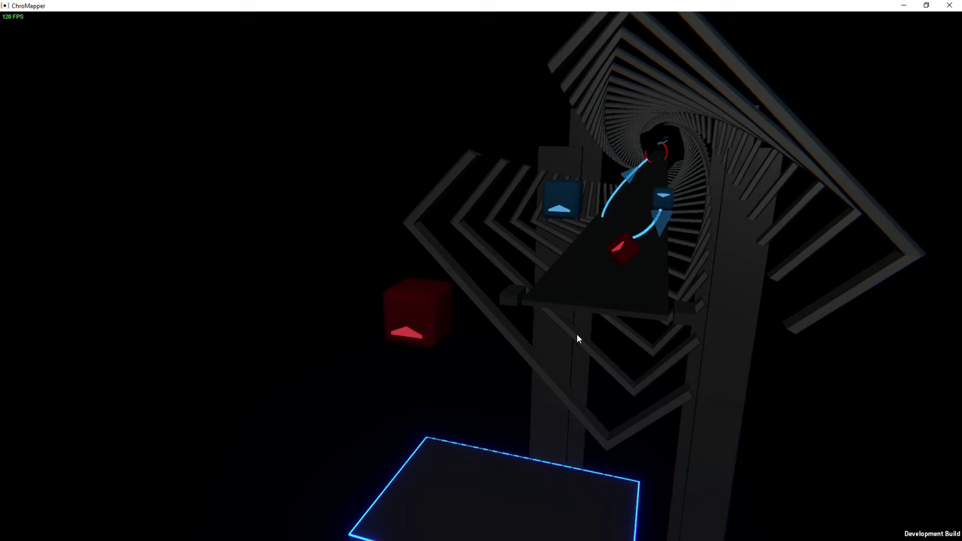
key(ctrl+h)
key(ctrl+h)
Step: Open the red note's JSON data and duplicate the second dissolve point as a third entry
key(n)
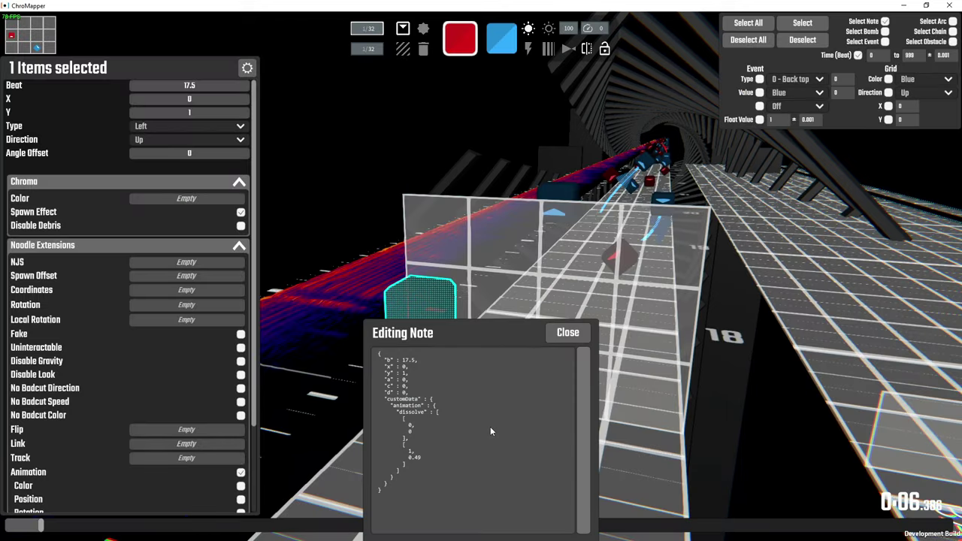
drag(409, 463, 342, 448)
key(ctrl+c)
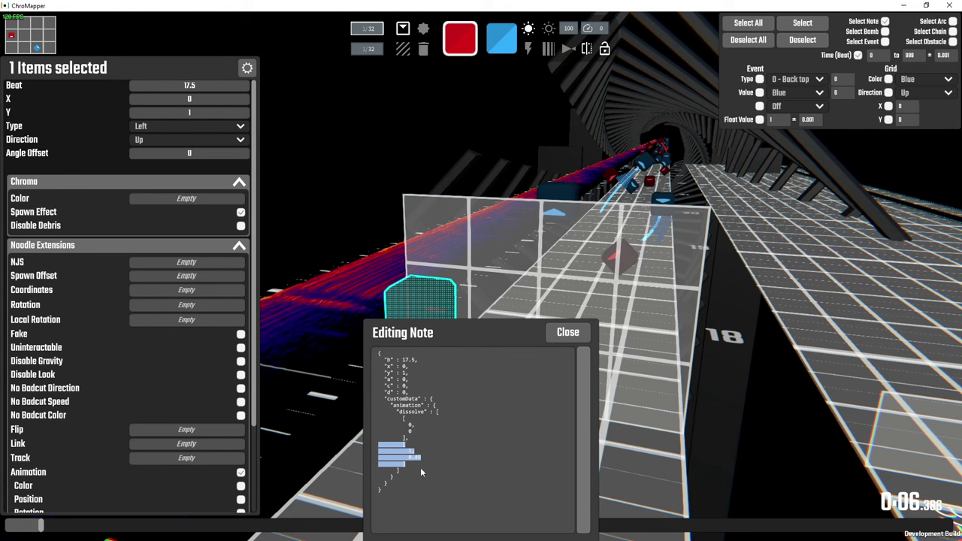
click(418, 466)
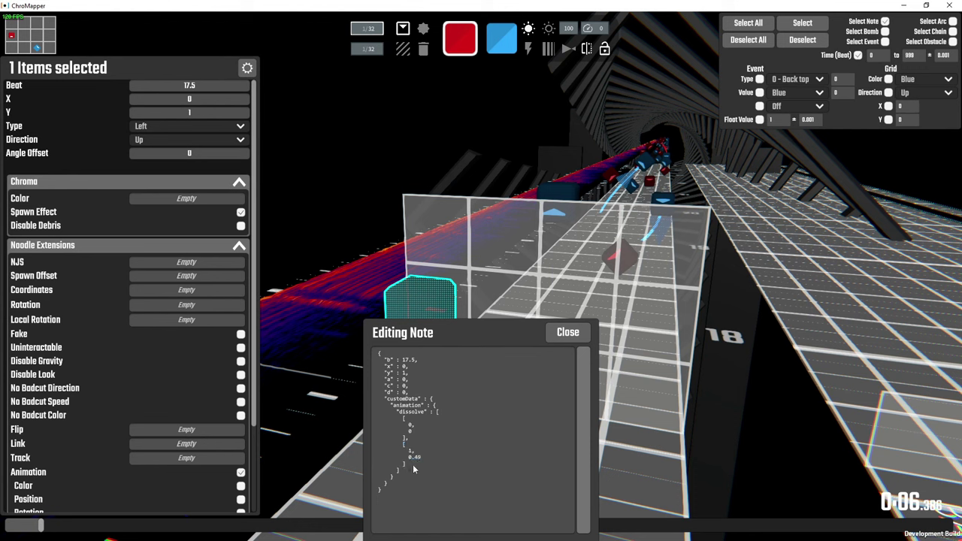
key(Return)
key(ctrl+v)
Step: Set the red note's three dissolve points to [1, 0], [0, 0.25] and [1, 0.5], and close the note's JSON data
drag(421, 459, 414, 458)
drag(408, 427, 412, 425)
text(1)
double_click(410, 451)
text(0)
click(425, 457)
drag(428, 458, 360, 483)
click(438, 488)
drag(426, 452, 335, 466)
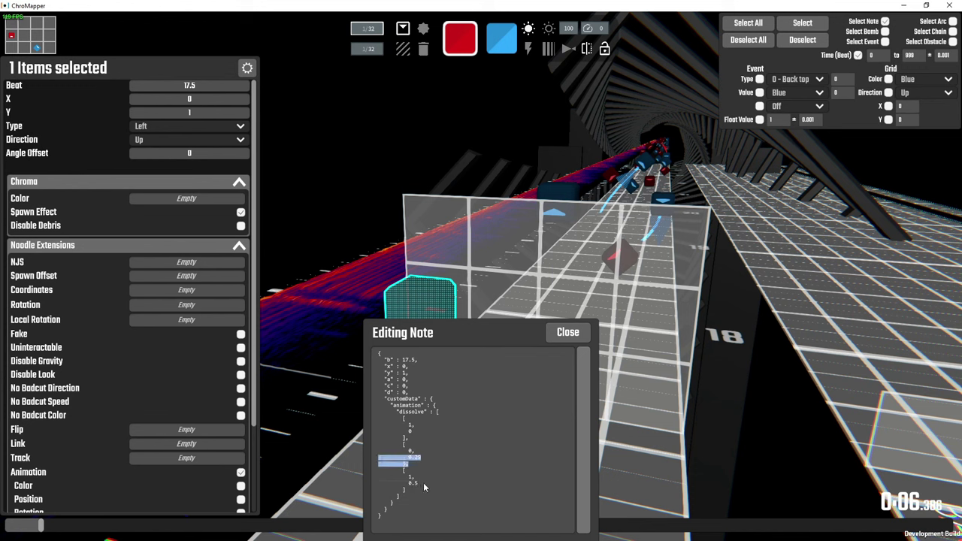
drag(423, 485, 322, 490)
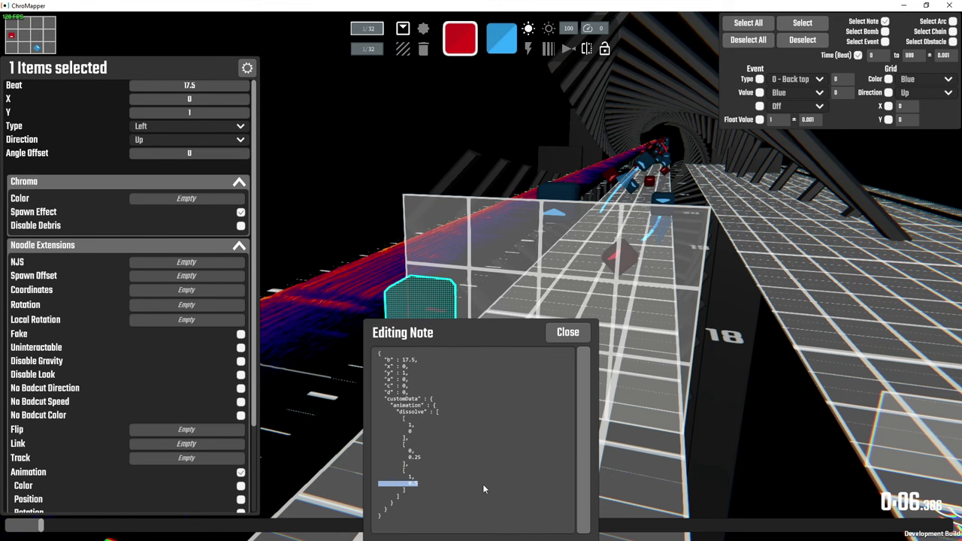
click(570, 335)
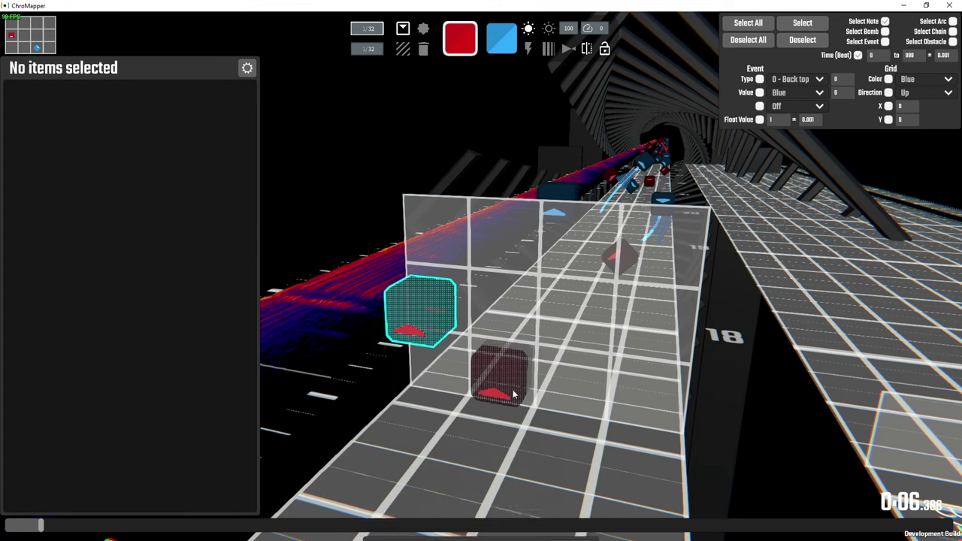
Step: Play the map with the interface hidden to preview the three-point dissolve, and restore the normal view
key(ctrl+h)
key(space)
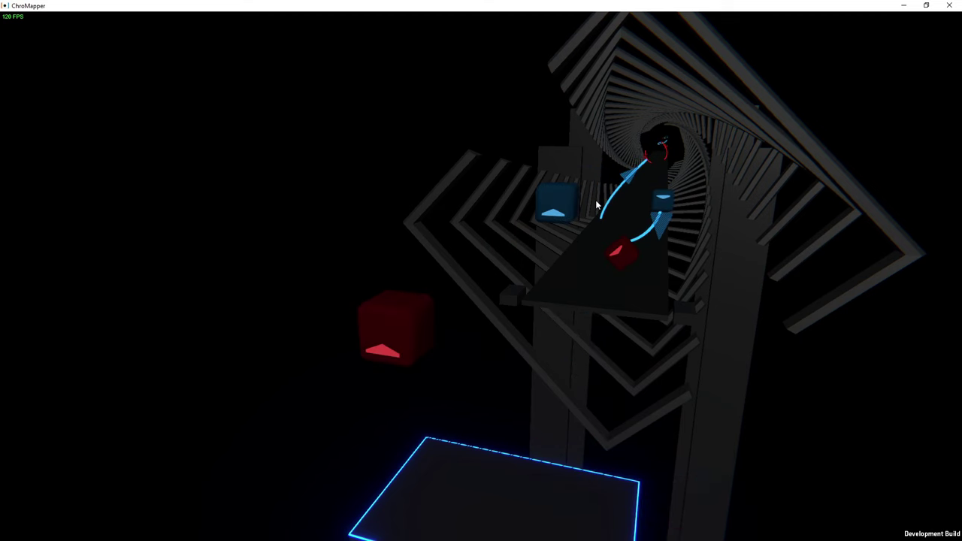
key(ctrl+h)
key(ctrl+h)
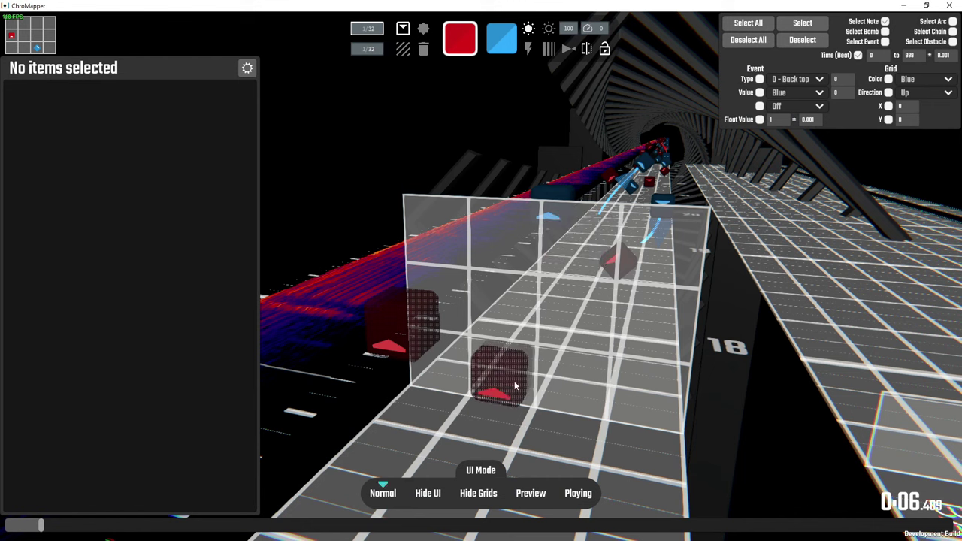
Step: Add the "easeInOutBounce" easing to the third dissolve point in the red note's JSON data
shift+click(420, 325)
key(n)
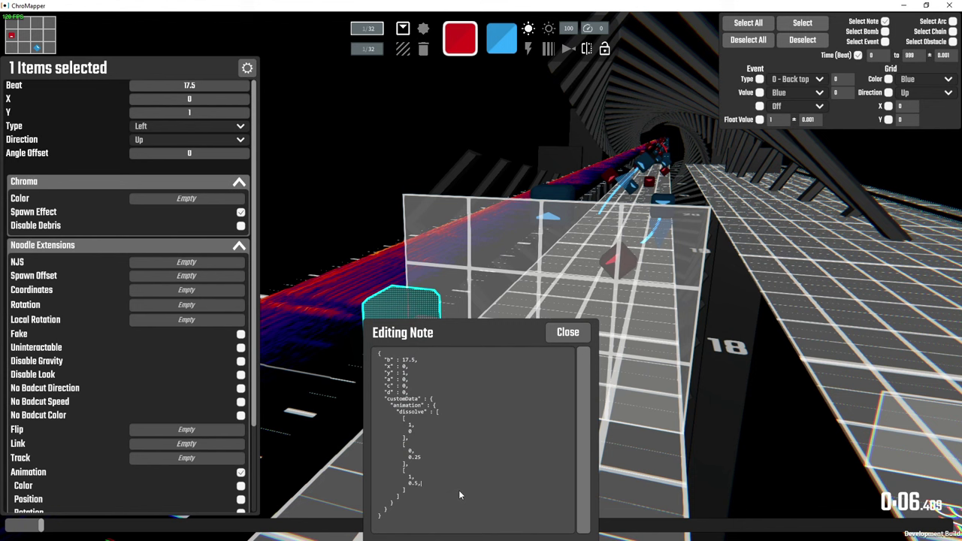
text(,)
key(Return)
text("easeInOutBounce)
drag(417, 485, 421, 484)
drag(463, 488, 358, 486)
click(574, 336)
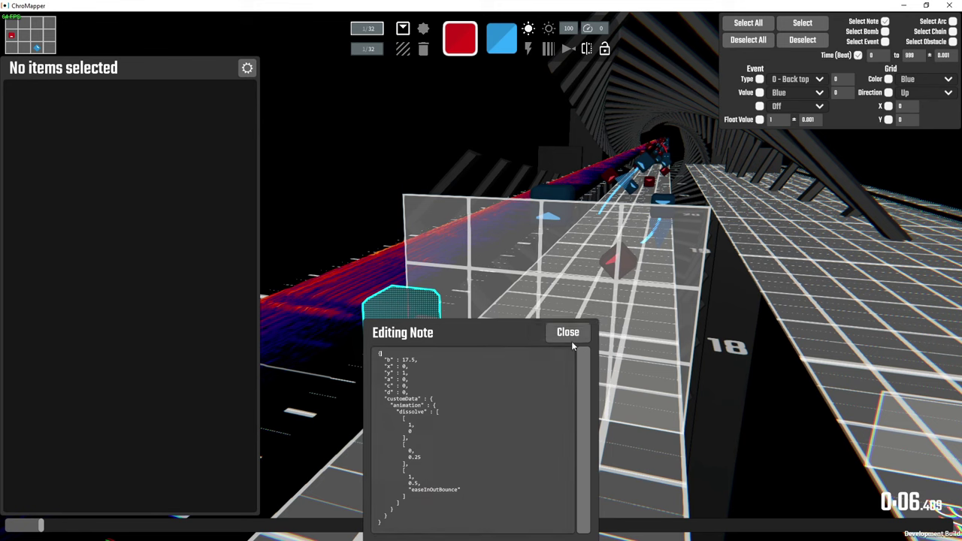
click(572, 339)
Step: Preview the eased dissolve on the red note with the interface hidden, and bring the normal view back
key(ctrl+h)
key(ctrl+h)
key(ctrl+h)
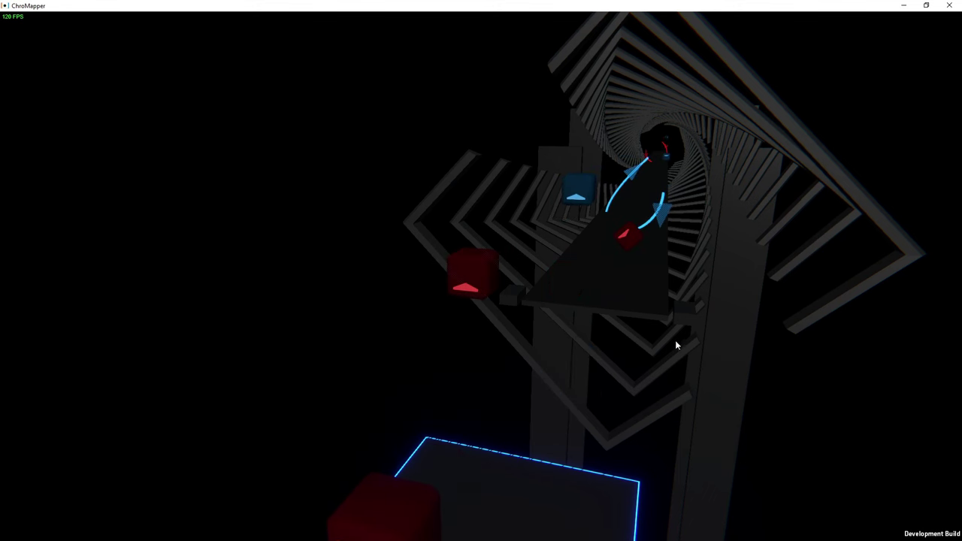
key(ctrl+h)
key(ctrl+h)
Step: Select the two nearest red notes and two nearest blue notes and set their Noodle Extensions Rotation to [20,0,0]
scroll(570, 331, up, 5)
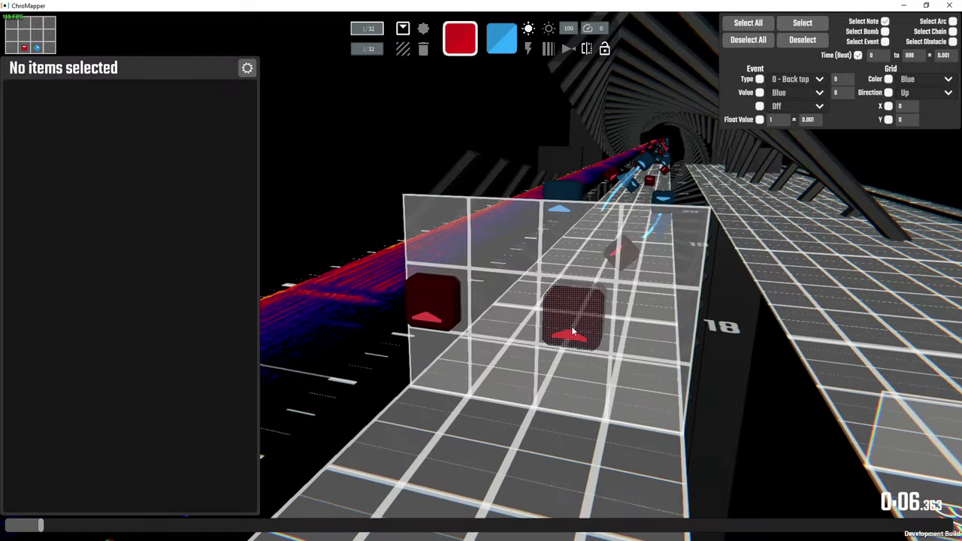
right_drag(570, 331, 594, 340)
key(d)
key(a)
shift+click(478, 299)
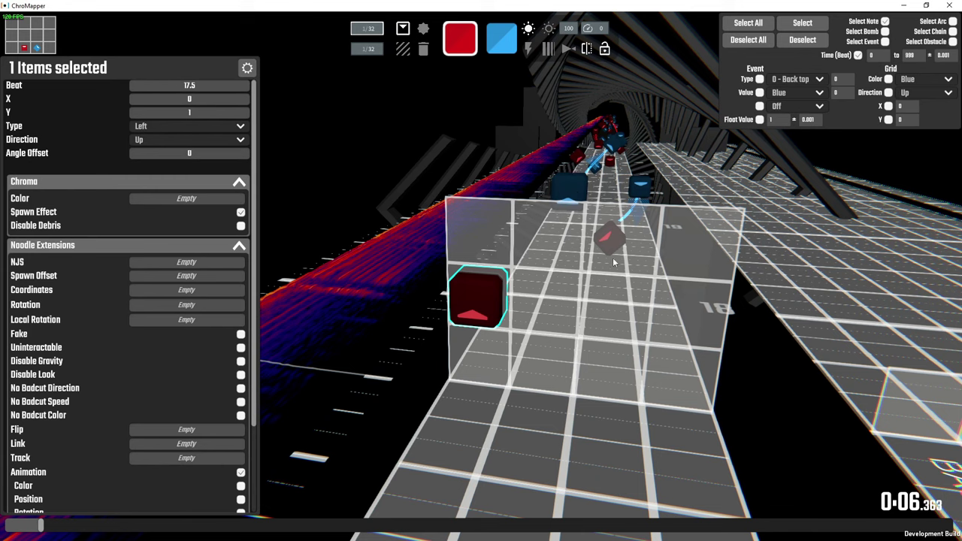
shift+click(570, 189)
shift+click(610, 239)
shift+click(639, 188)
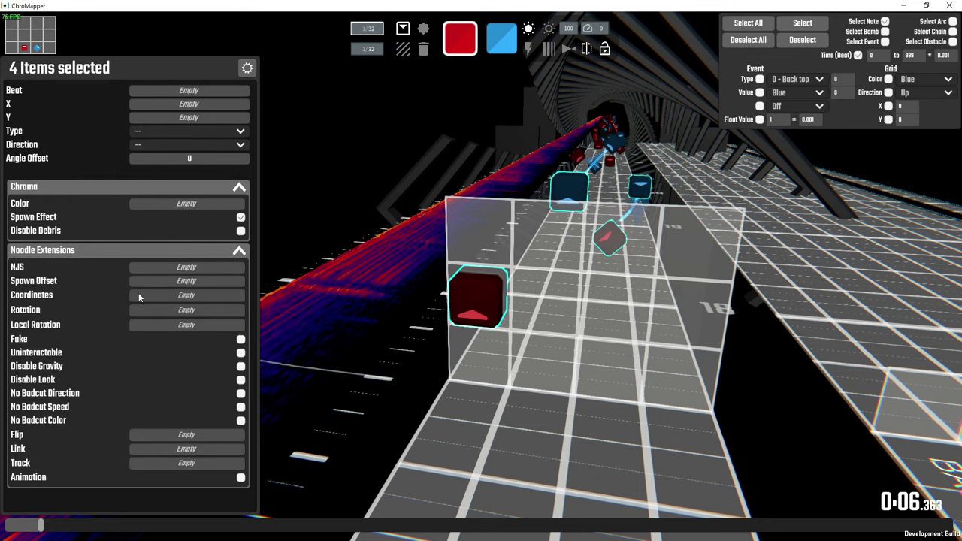
click(182, 314)
text([20,0,0]])
Step: Hide the editor interface and move through the timeline to preview how the four rotated notes approach
key(ctrl+h)
key(ctrl+h)
key(ctrl+h)
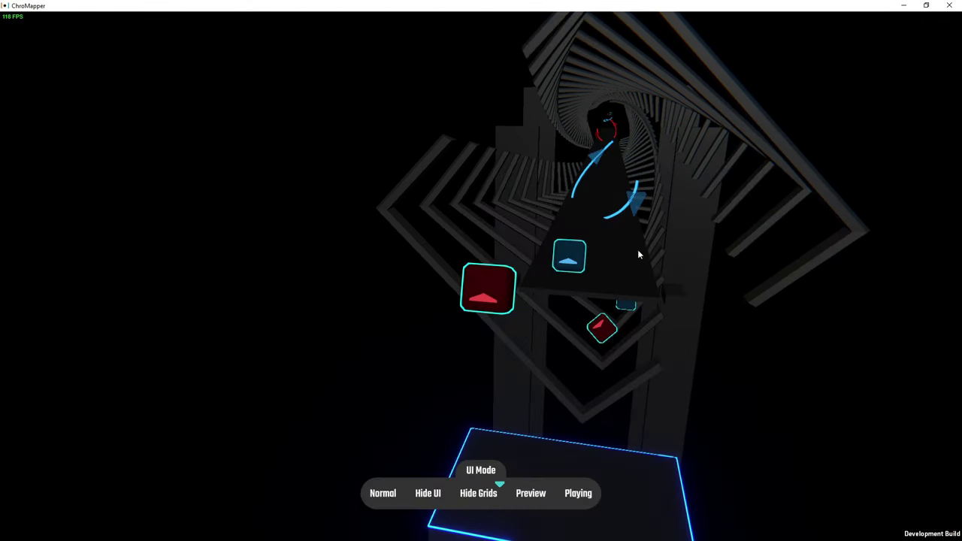
scroll(716, 301, up, 6)
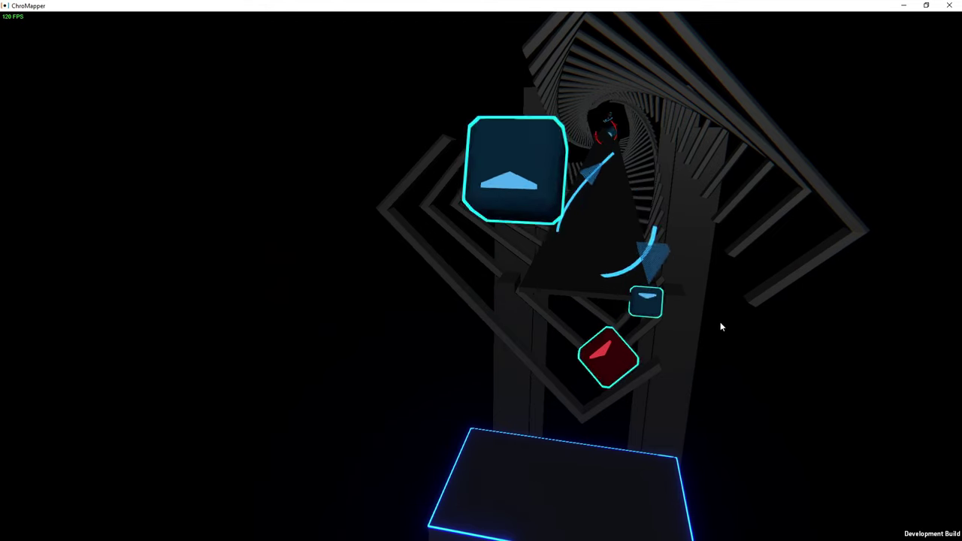
scroll(716, 330, down, 12)
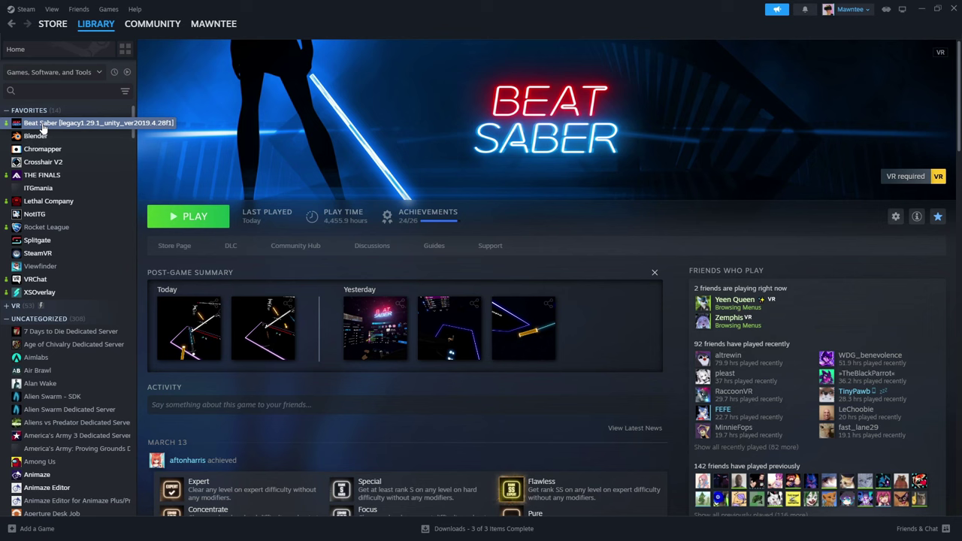
Step: Switch to Steam and append fpfc to Beat Saber's launch options
right_click(43, 126)
click(78, 220)
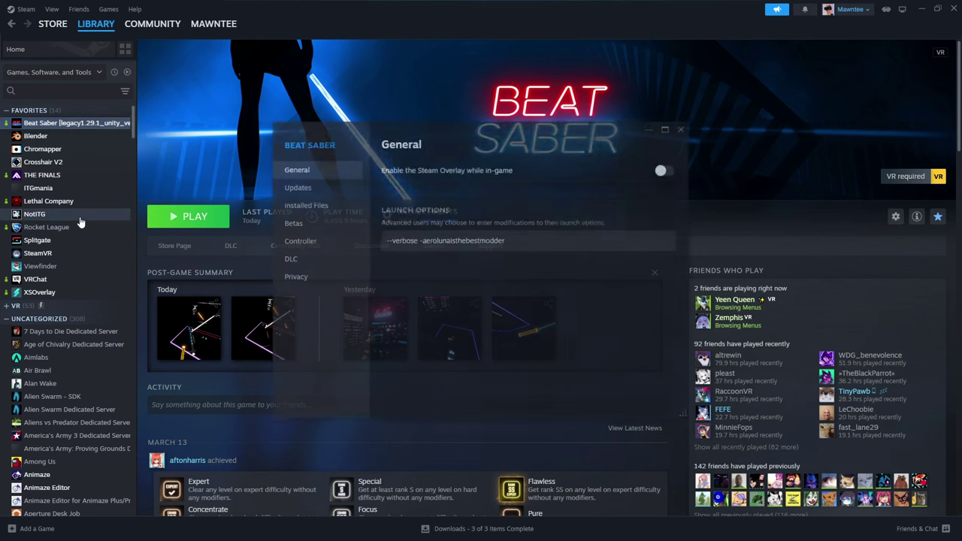
click(533, 241)
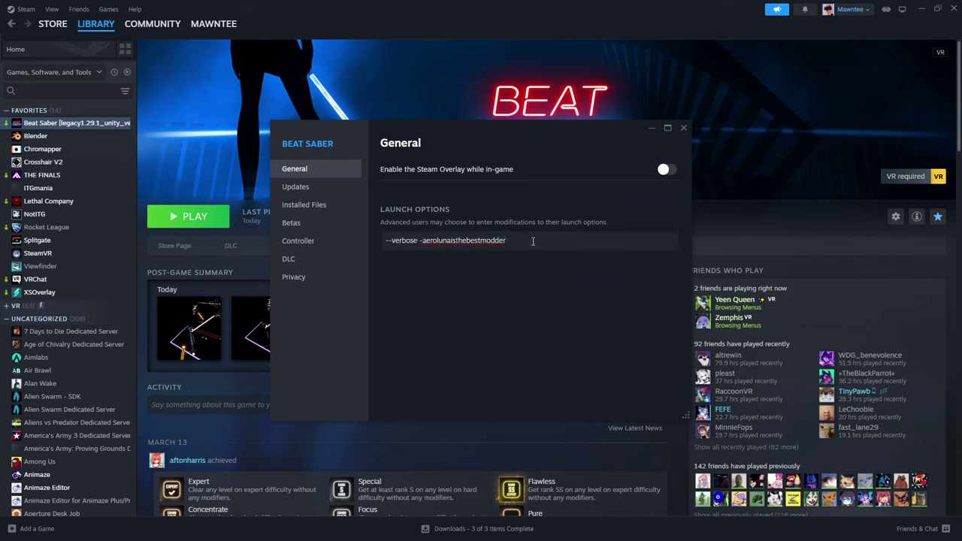
key(ctrl+a)
click(520, 241)
click(683, 130)
right_click(43, 126)
click(75, 217)
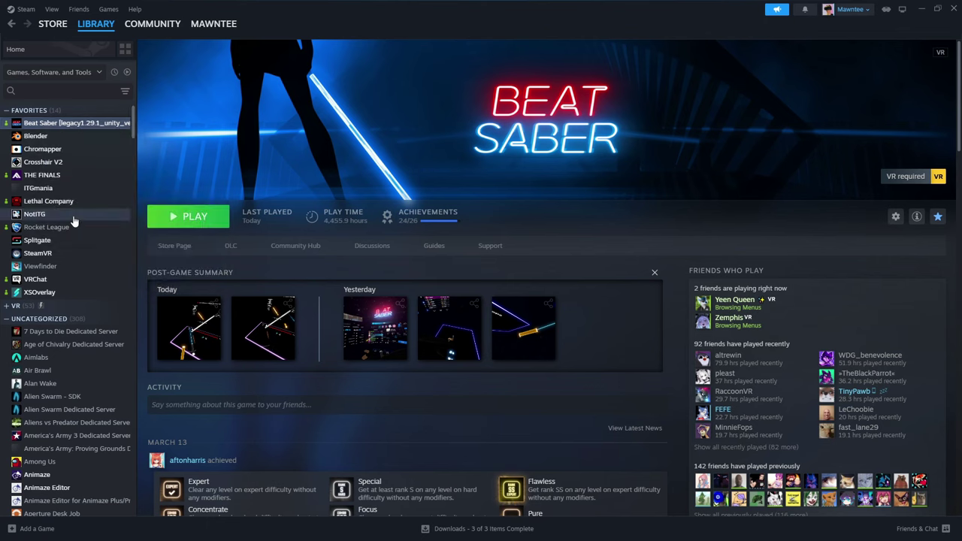
click(541, 238)
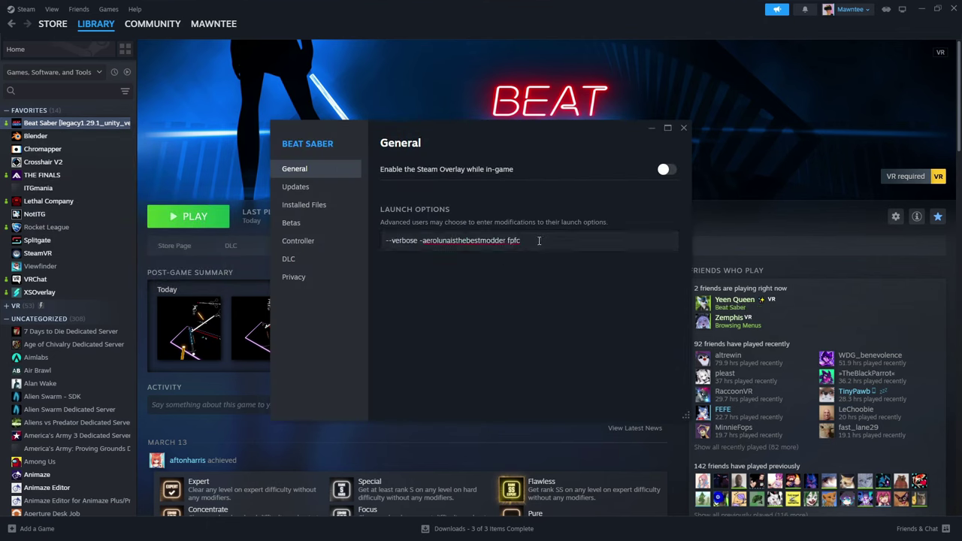
Step: Browse Beat Saber's installed files and find the Chroma settings file in the UserData folder
click(300, 207)
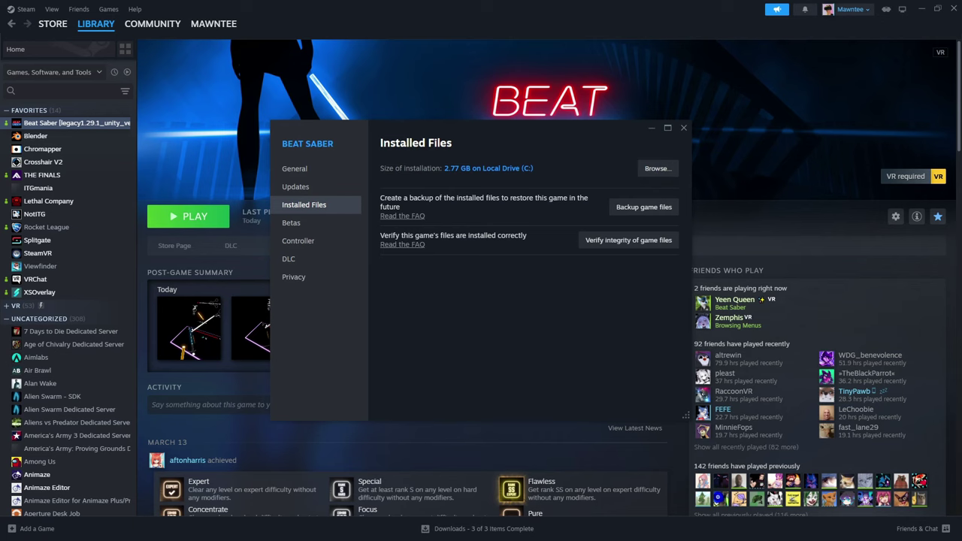
drag(94, 301, 393, 22)
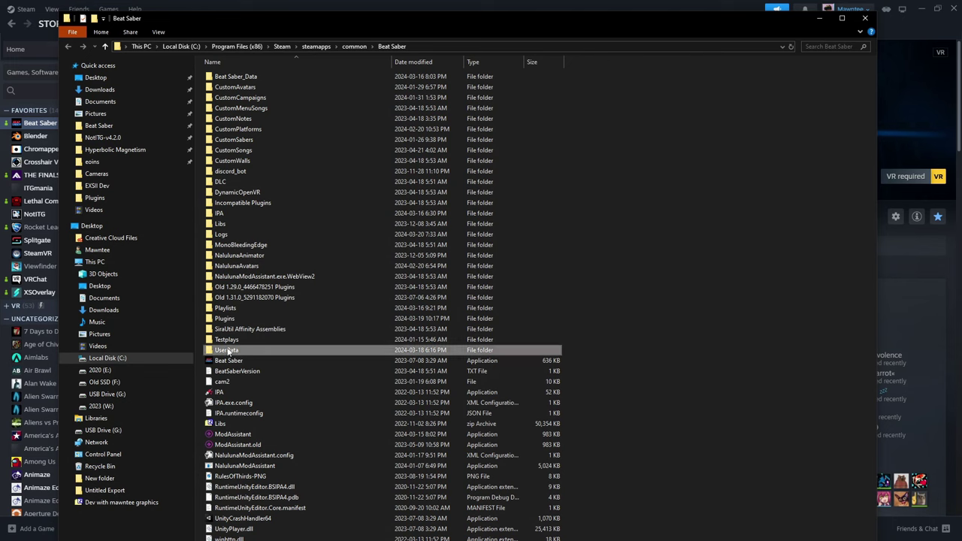
double_click(227, 350)
scroll(248, 307, down, 8)
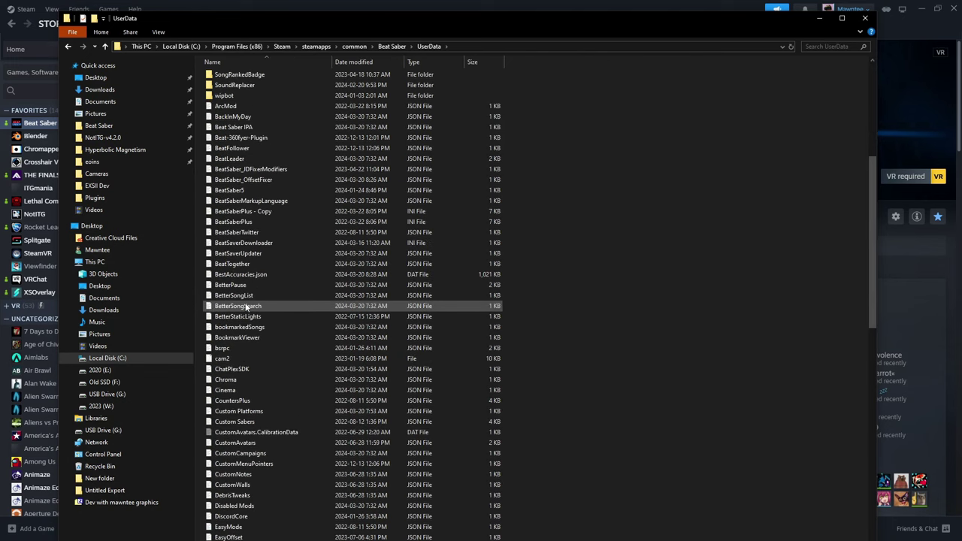
scroll(244, 306, down, 2)
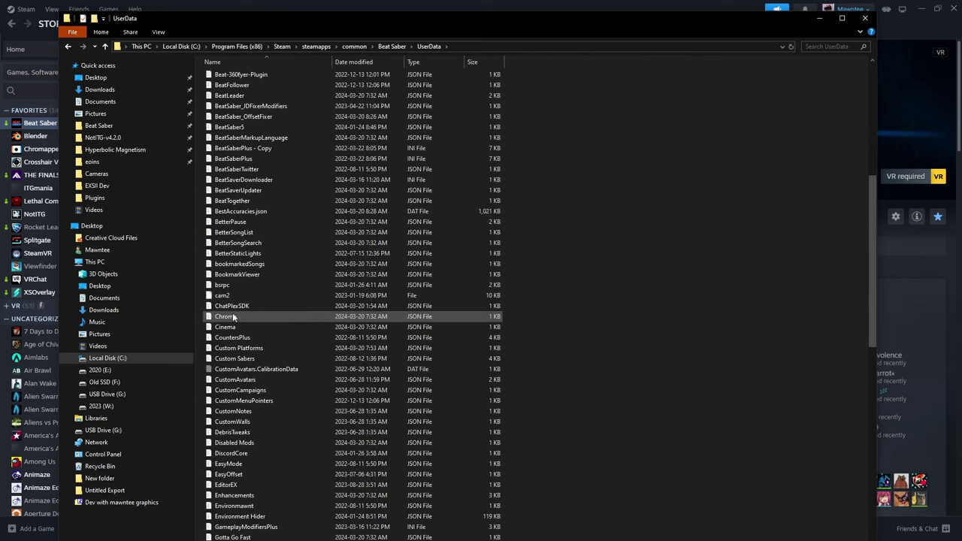
Step: Open the Chroma JSON file in Visual Studio Code, highlight the PrintEnvironmentEnhancementDebug line and enlarge the display
double_click(233, 316)
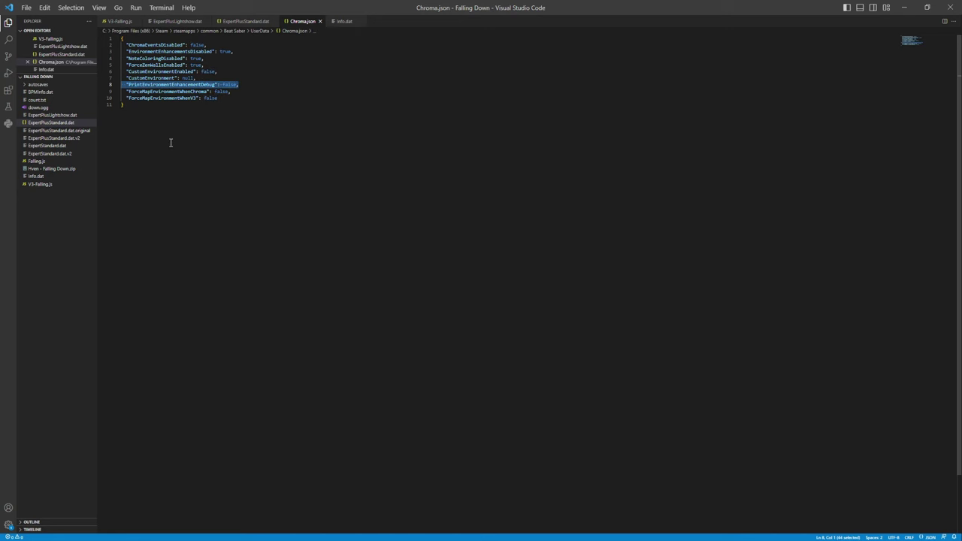
key(ctrl+equal)
key(ctrl+equal)
key(ctrl+equal)
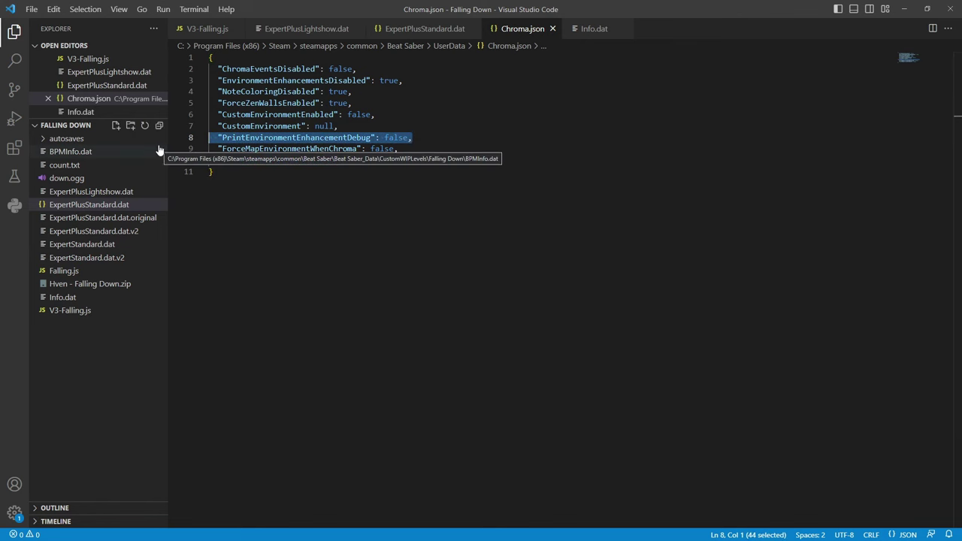
Step: Switch to File Explorer, open Beat Saber's Logs folder to view the log files, and return to Chroma.json
key(alt+Tab)
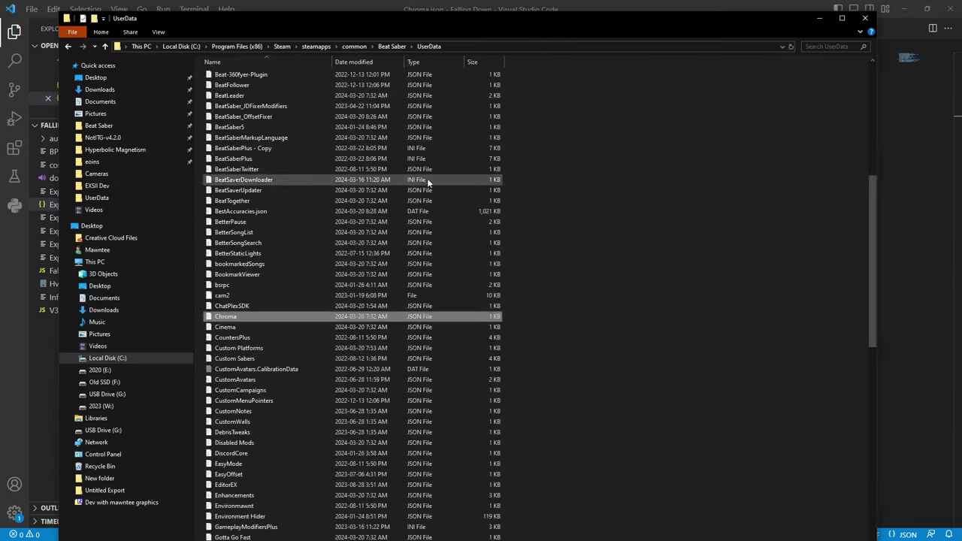
key(alt+Up)
click(220, 236)
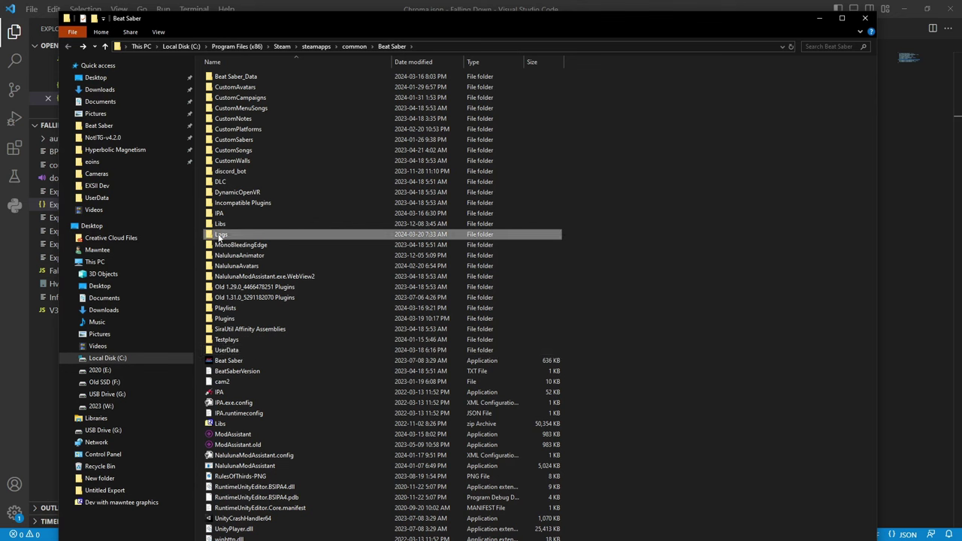
double_click(208, 236)
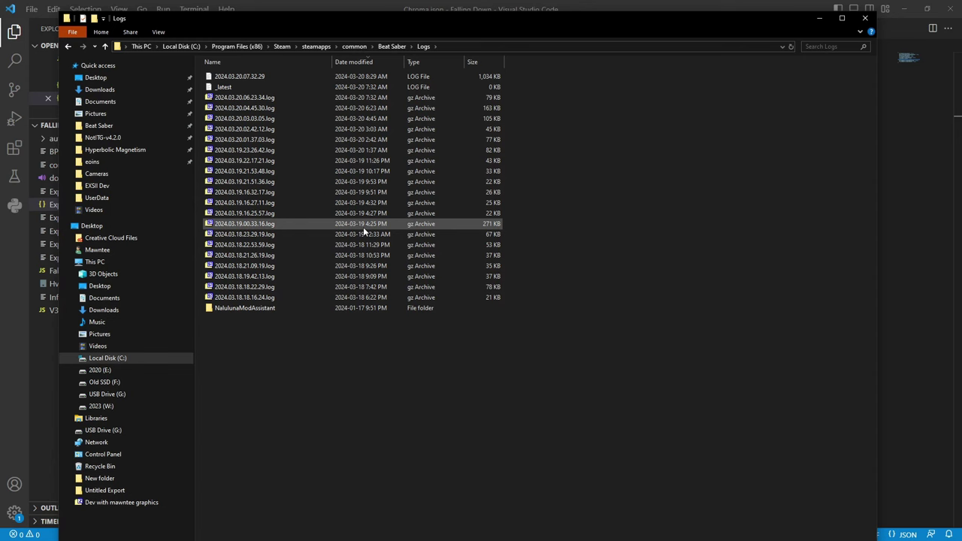
click(810, 21)
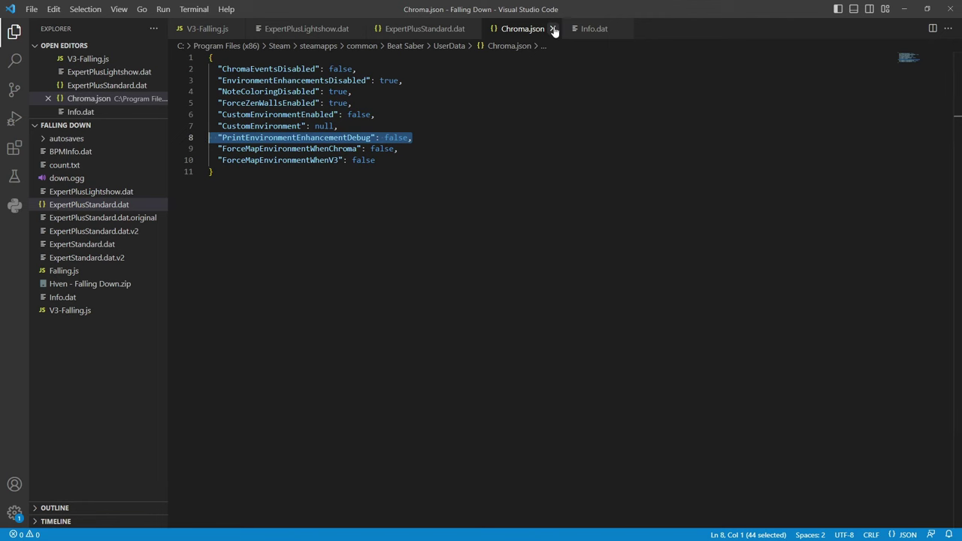
Step: Find the SiraUtil settings file in Beat Saber's UserData folder and view its song control key codes in Visual Studio Code
key(alt+Tab)
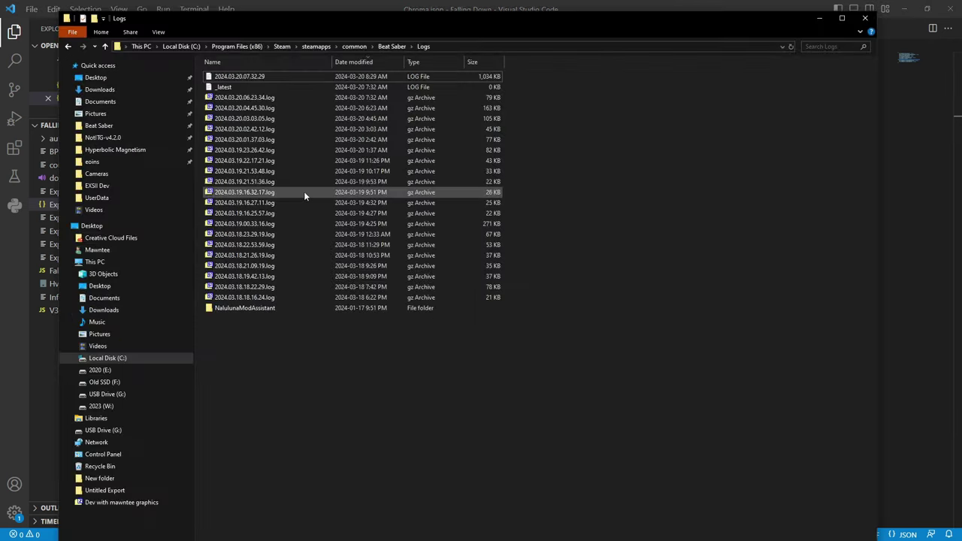
key(alt+Left)
double_click(227, 350)
scroll(227, 350, down, 4)
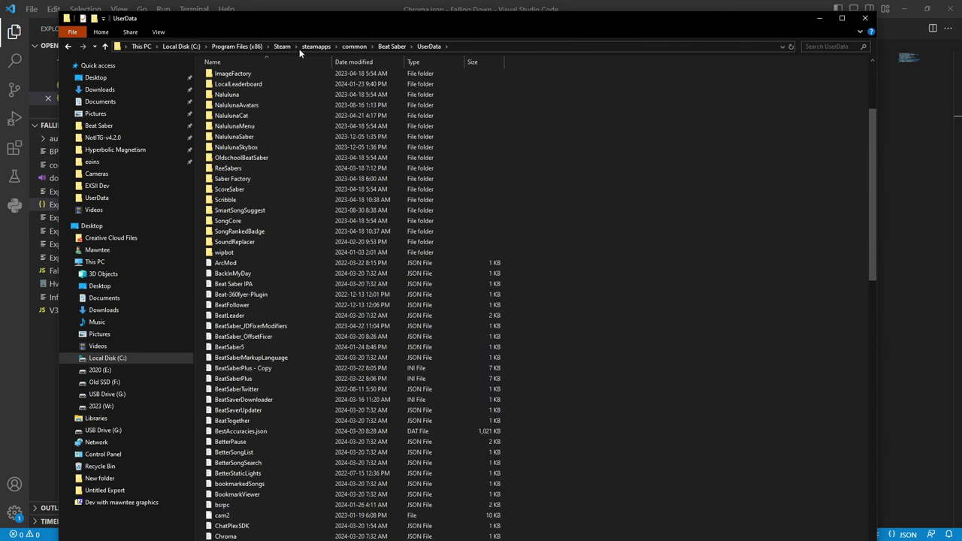
scroll(267, 299, down, 8)
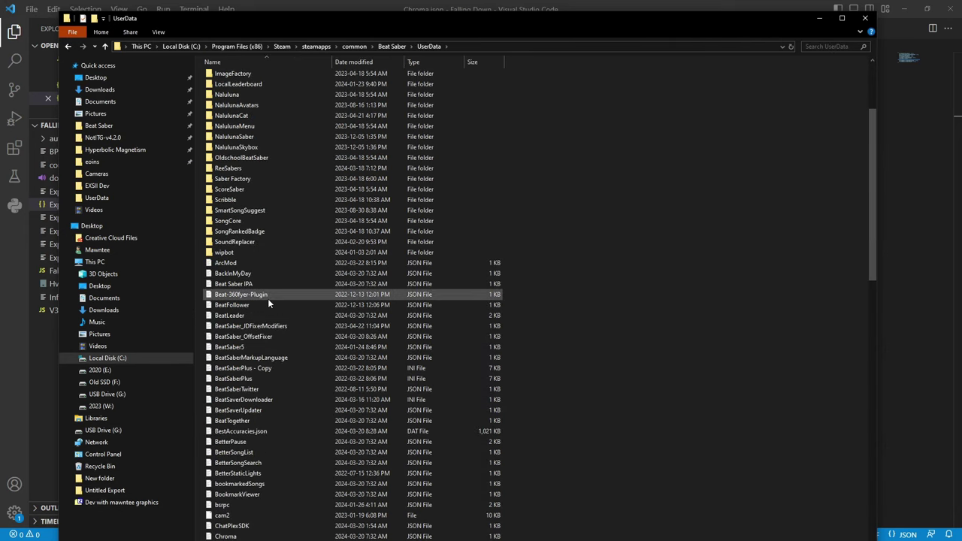
scroll(268, 299, down, 16)
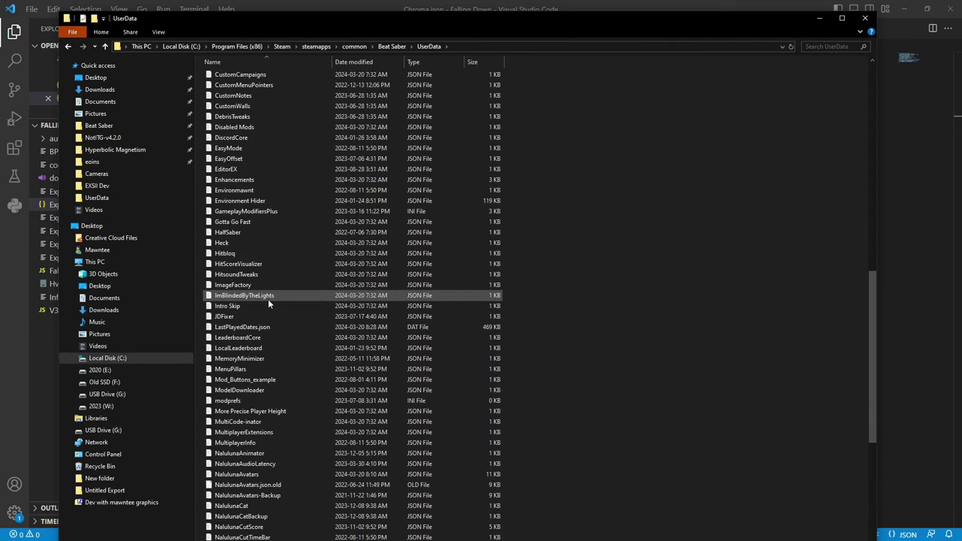
scroll(268, 303, down, 3)
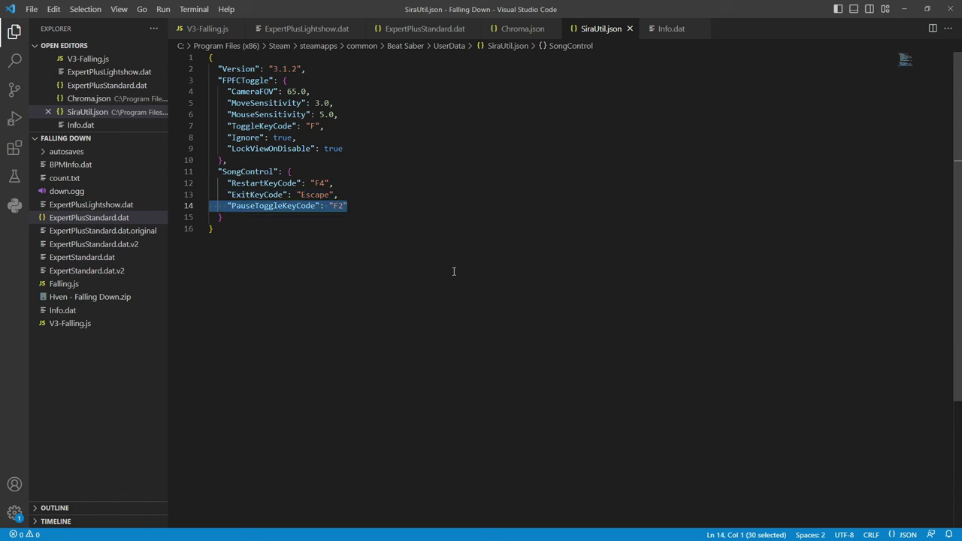
click(368, 152)
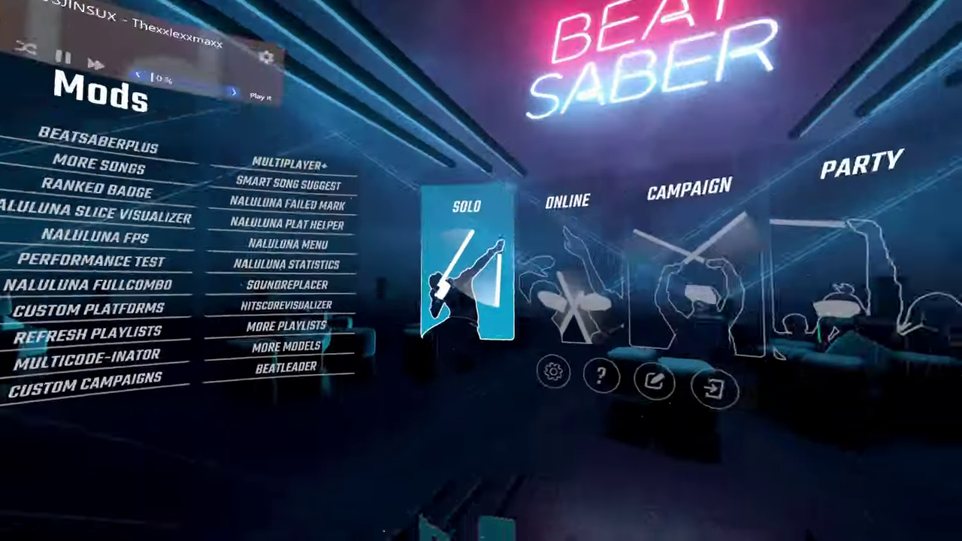
Step: Switch from Beat Saber to its Steam properties, view the General launch options, and minimize the properties window
key(alt+Tab)
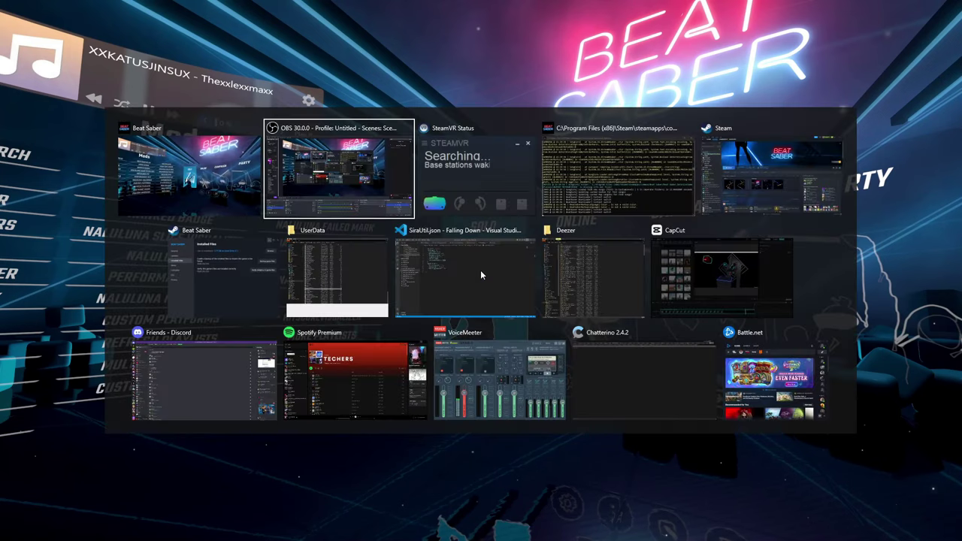
click(239, 291)
click(297, 168)
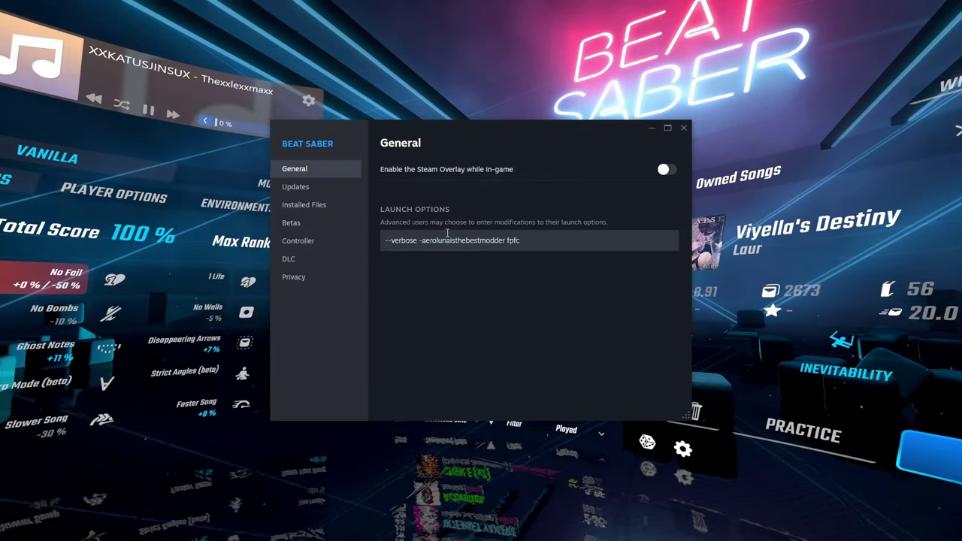
click(653, 128)
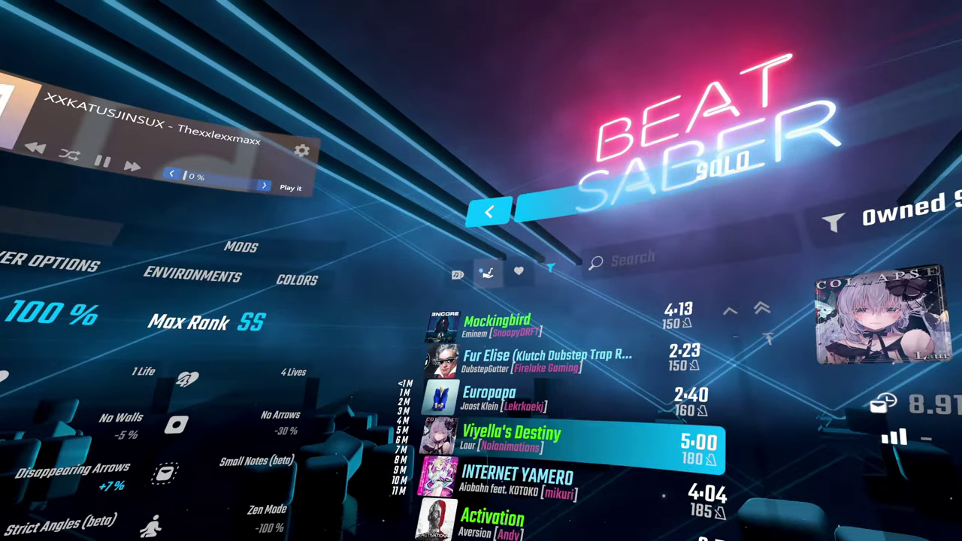
Step: In Beat Saber's Solo mode, open the WIP Levels playlist and select the original Disaster map, not the V2 one
click(481, 270)
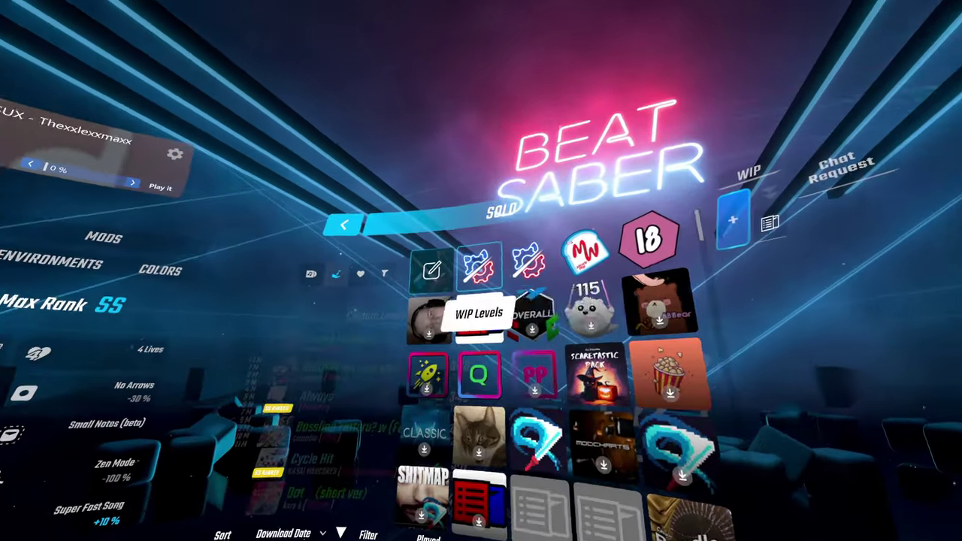
click(481, 270)
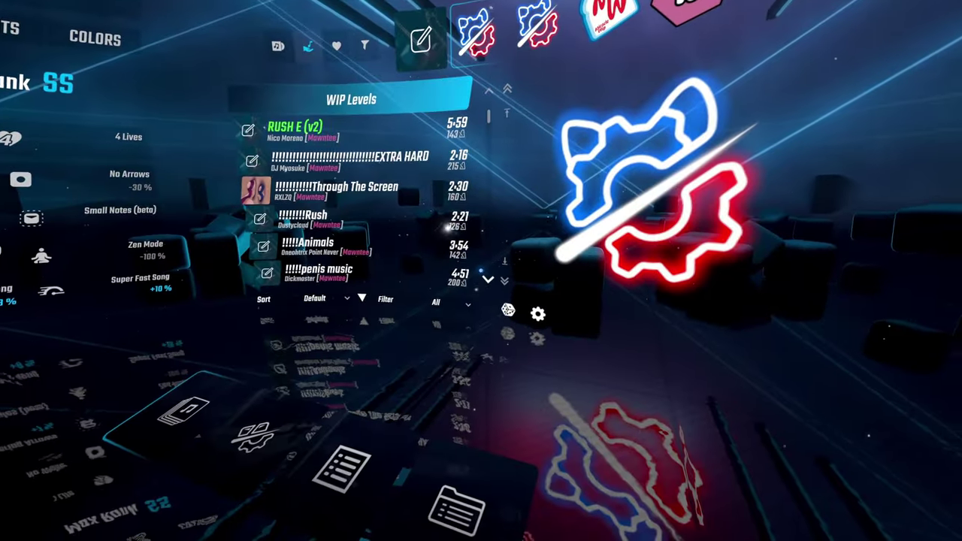
click(481, 271)
click(482, 271)
click(481, 271)
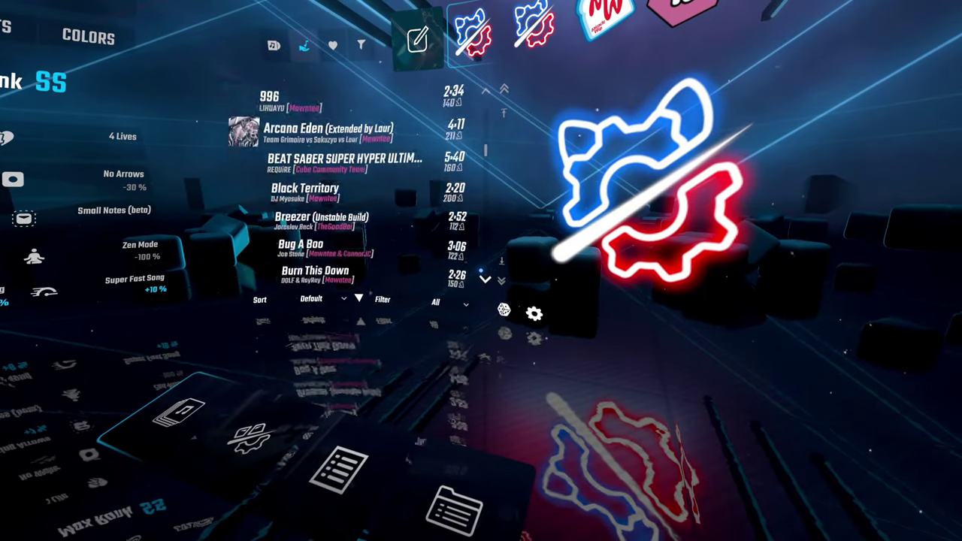
scroll(350, 200, down, 7)
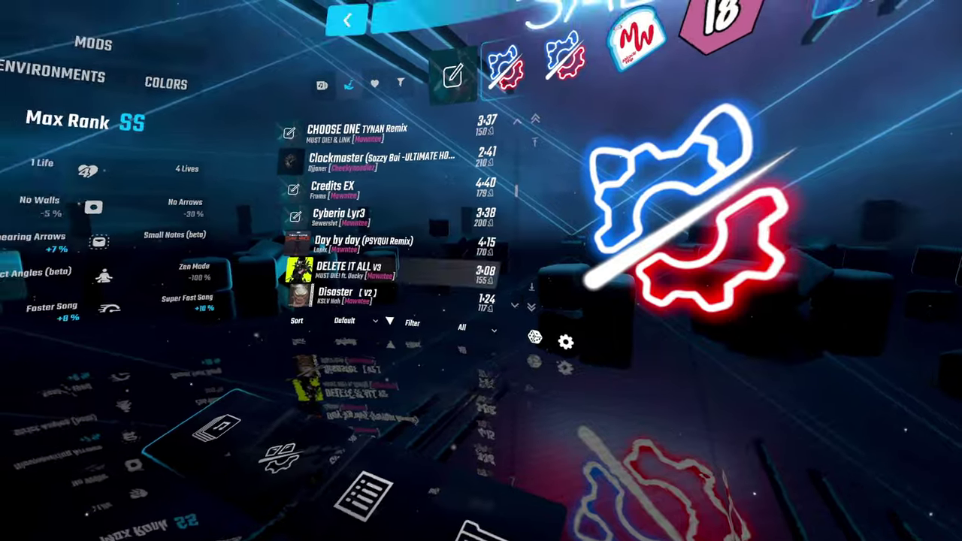
scroll(391, 214, down, 6)
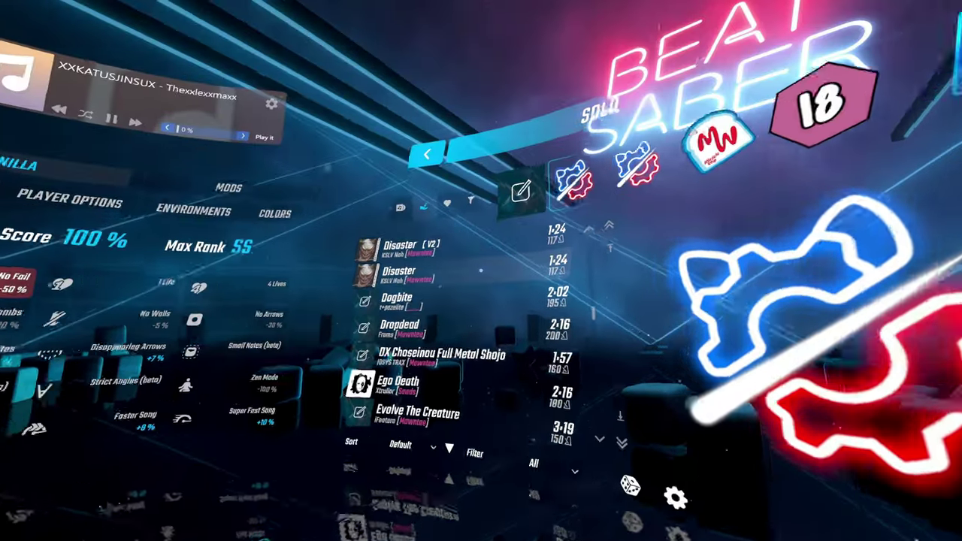
click(481, 271)
click(481, 270)
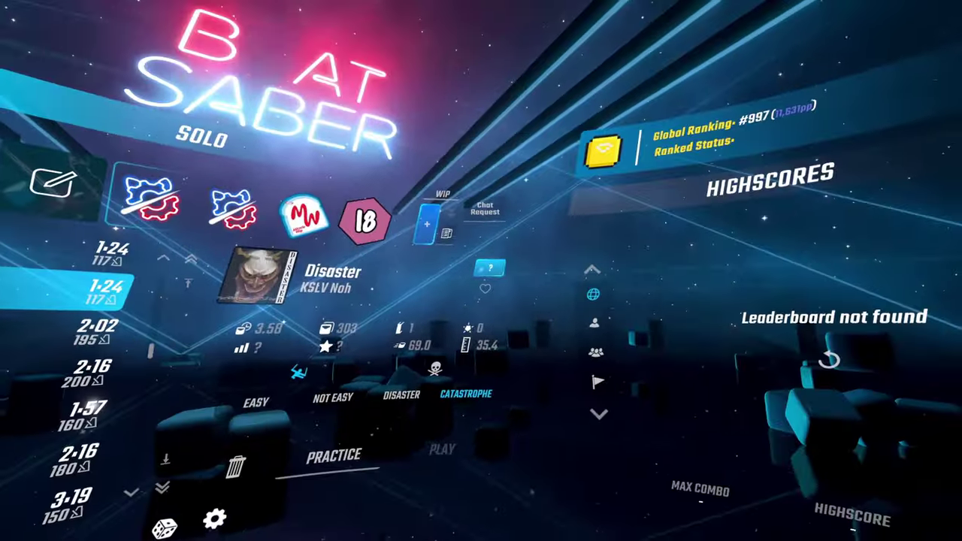
Step: Check the Disaster map's requirements, start its Catastrophe difficulty in practice mode, and accept the map's suggested settings changes
click(481, 271)
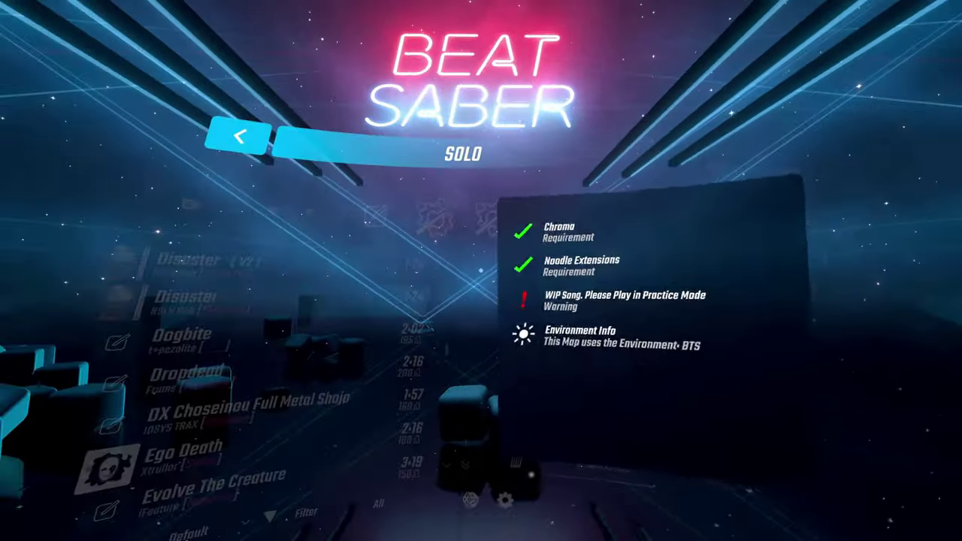
click(481, 271)
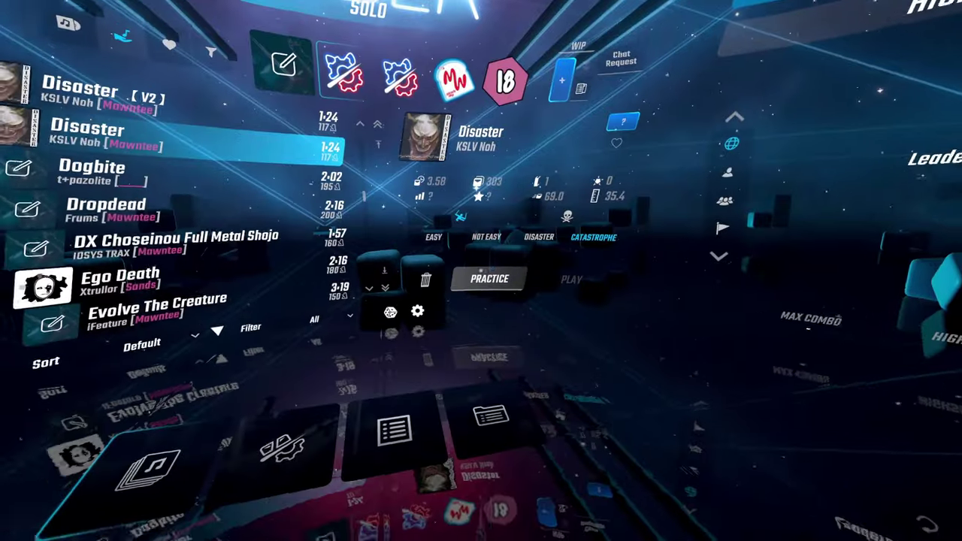
click(481, 271)
click(481, 271)
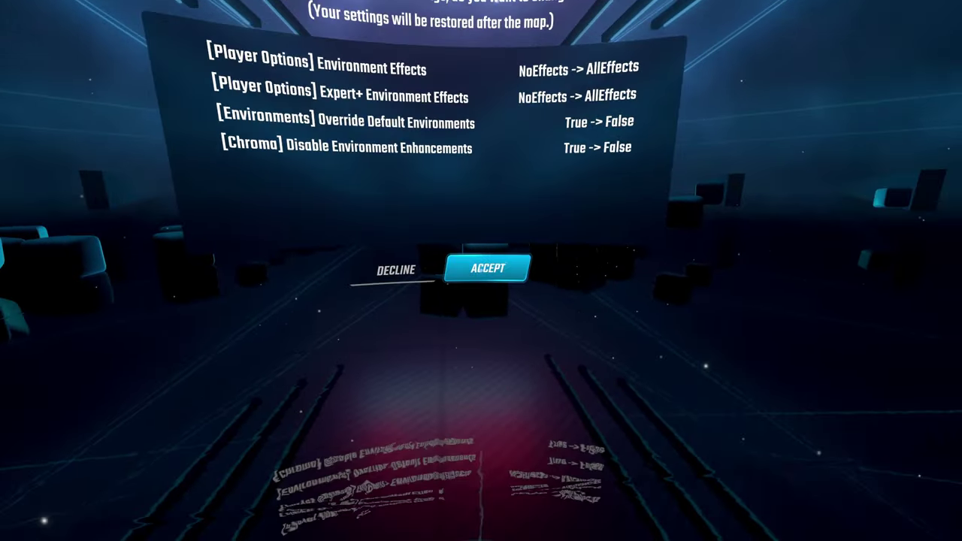
click(481, 270)
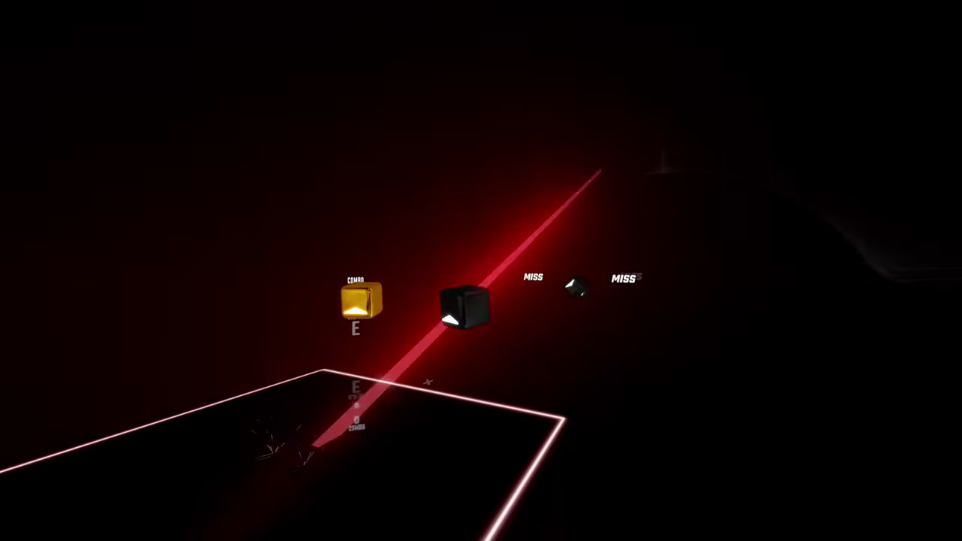
Step: Pause and resume the Disaster map repeatedly while viewing its notes from the free camera
key(Escape)
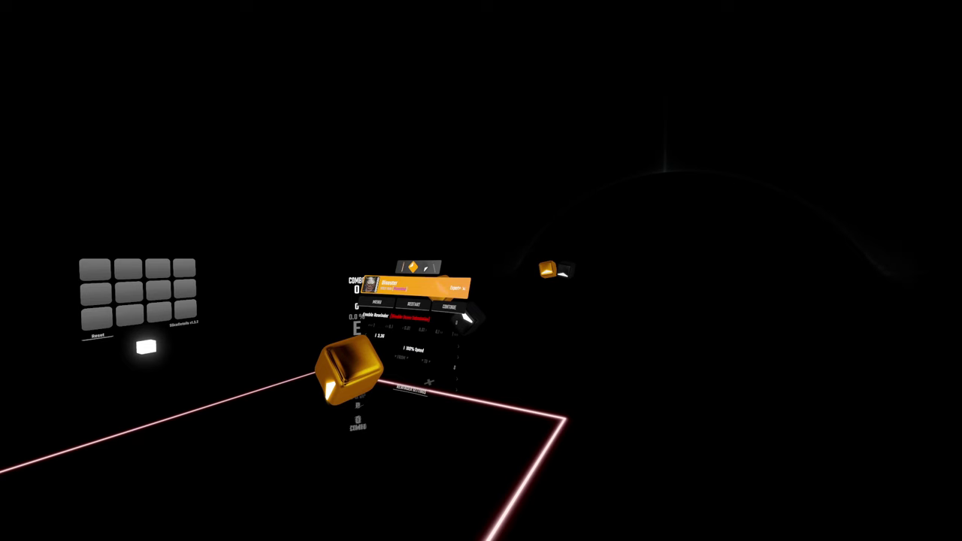
click(451, 307)
key(Escape)
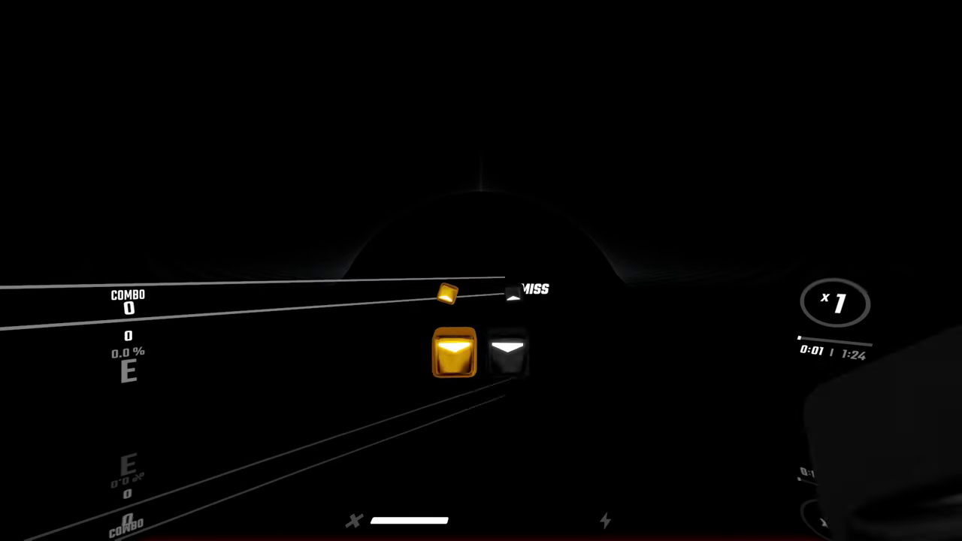
key(Escape)
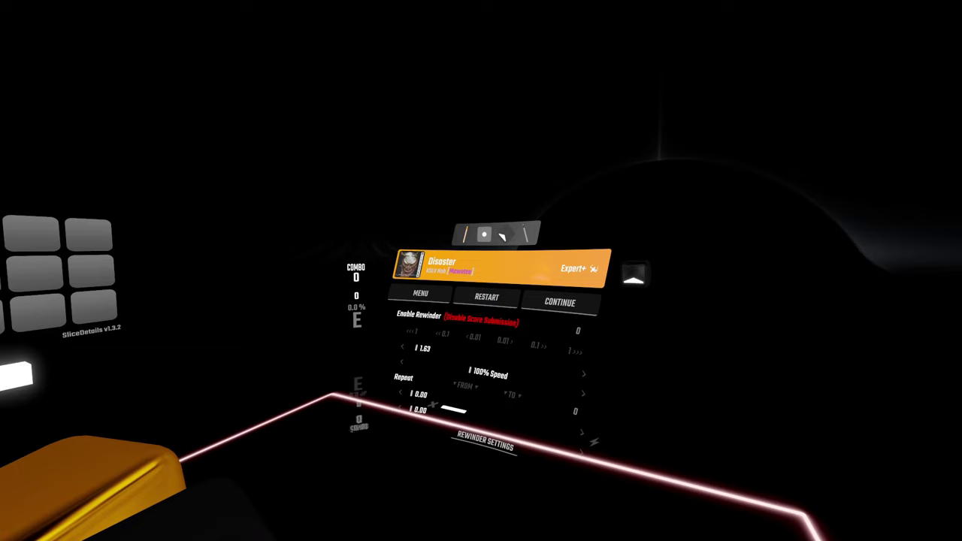
click(560, 302)
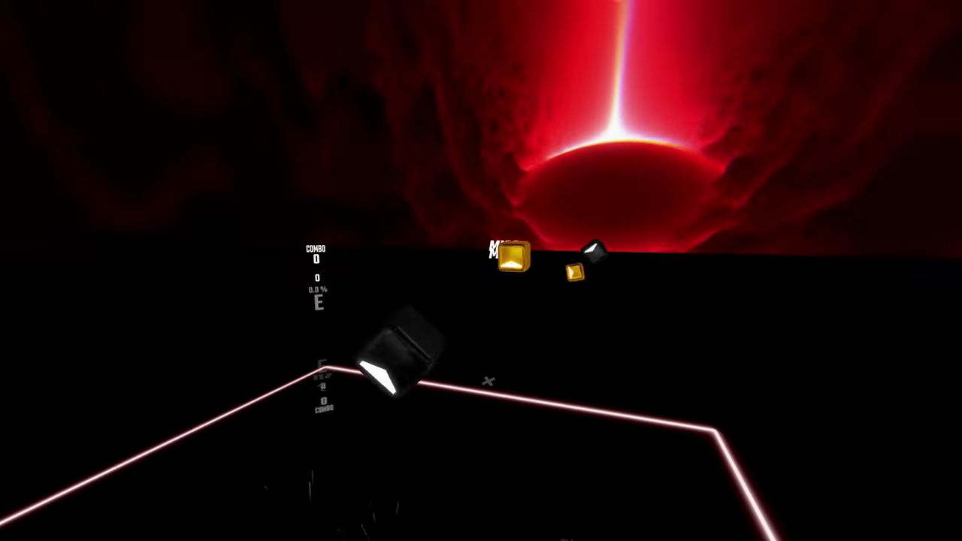
Step: View the open windows, return to the paused Disaster map, fly the camera forward and back, and resume play
key(alt+Tab)
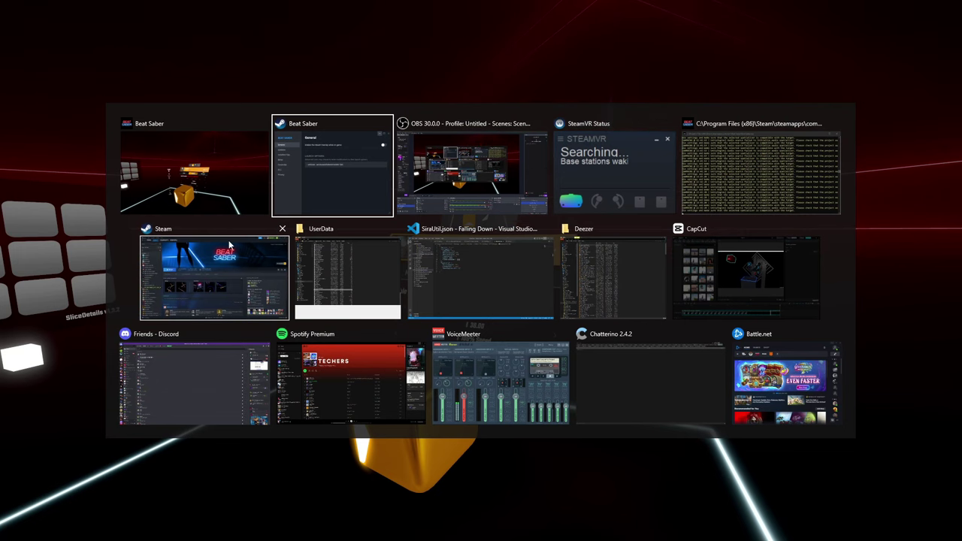
click(186, 191)
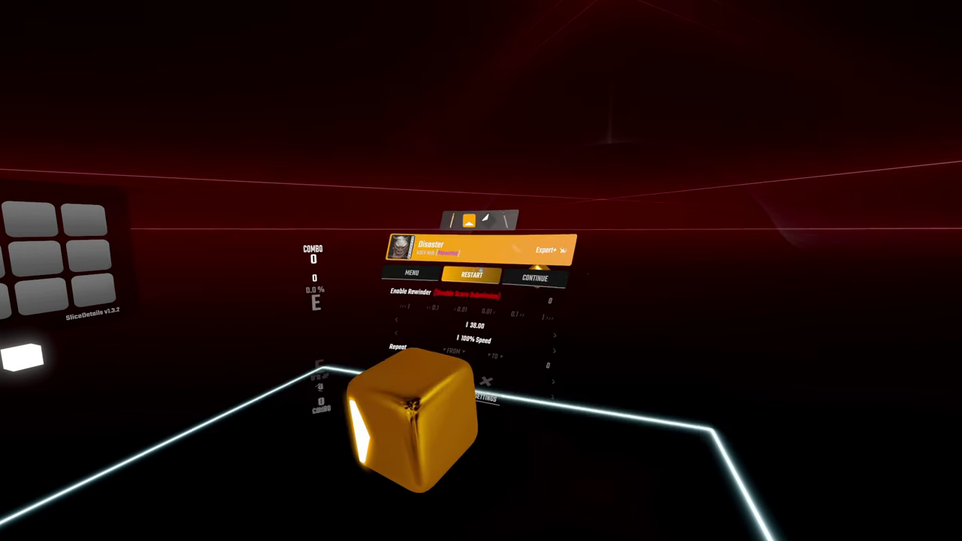
key(w)
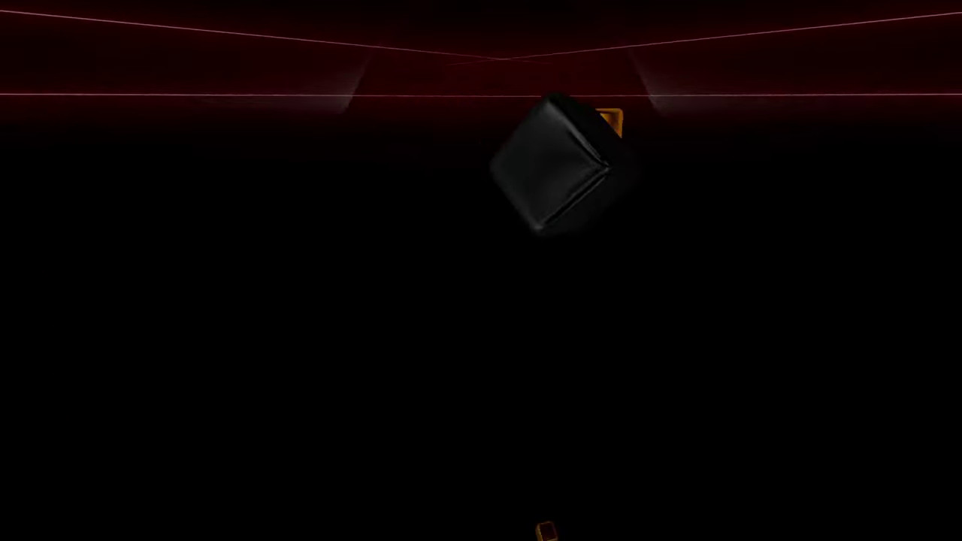
key(s)
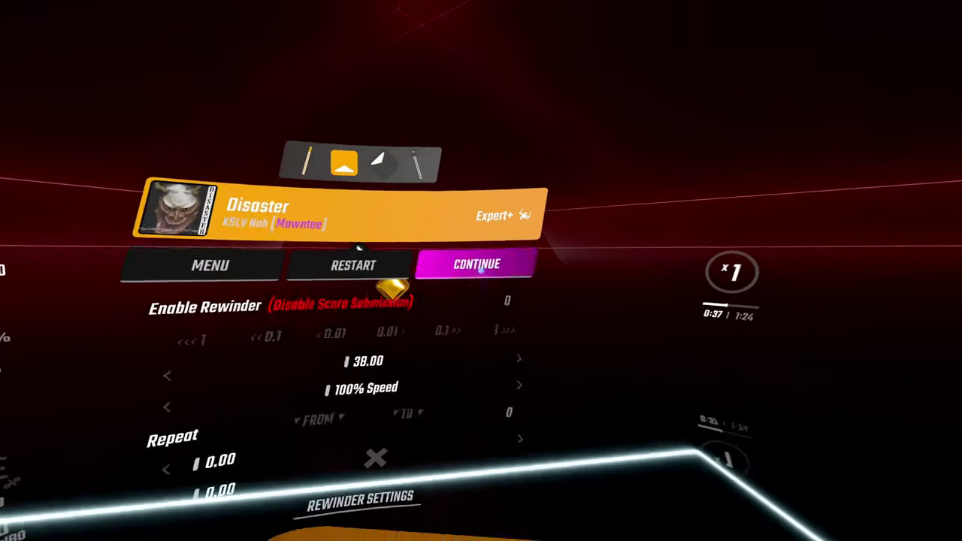
click(478, 266)
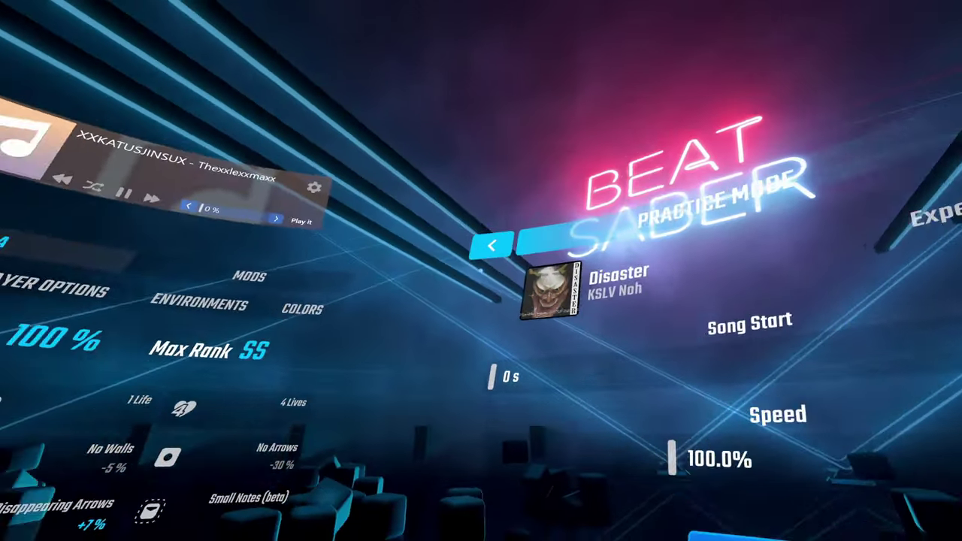
Step: Leave practice mode for the Solo song list and reload the songs
click(484, 254)
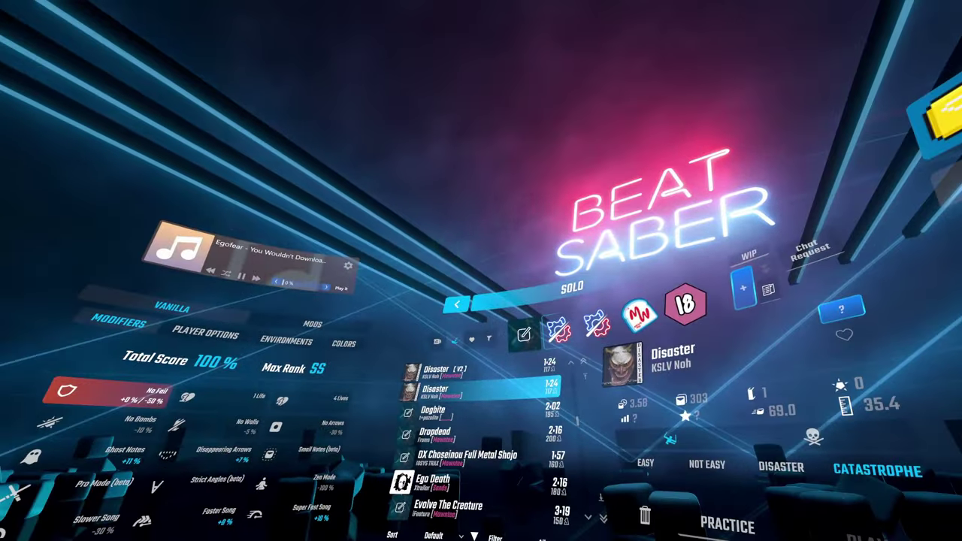
key(ctrl+r)
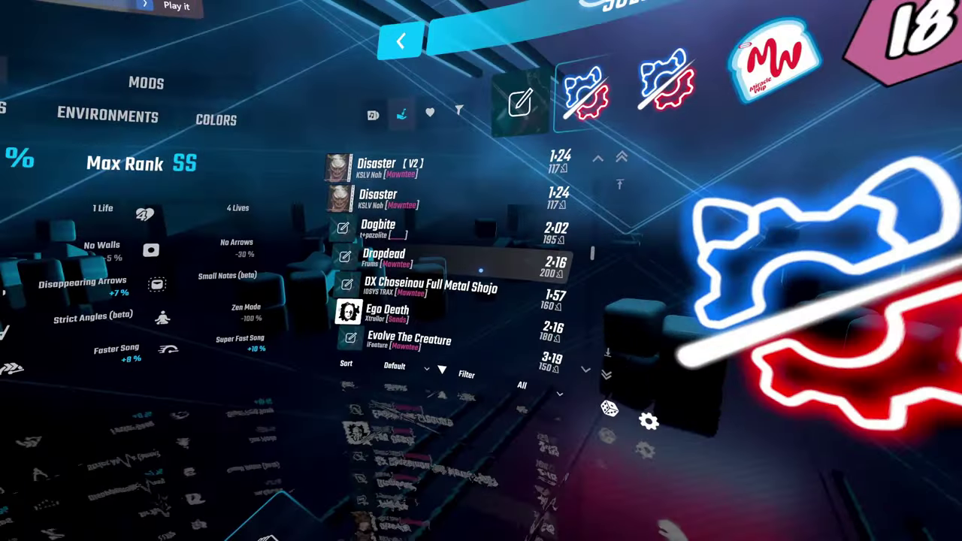